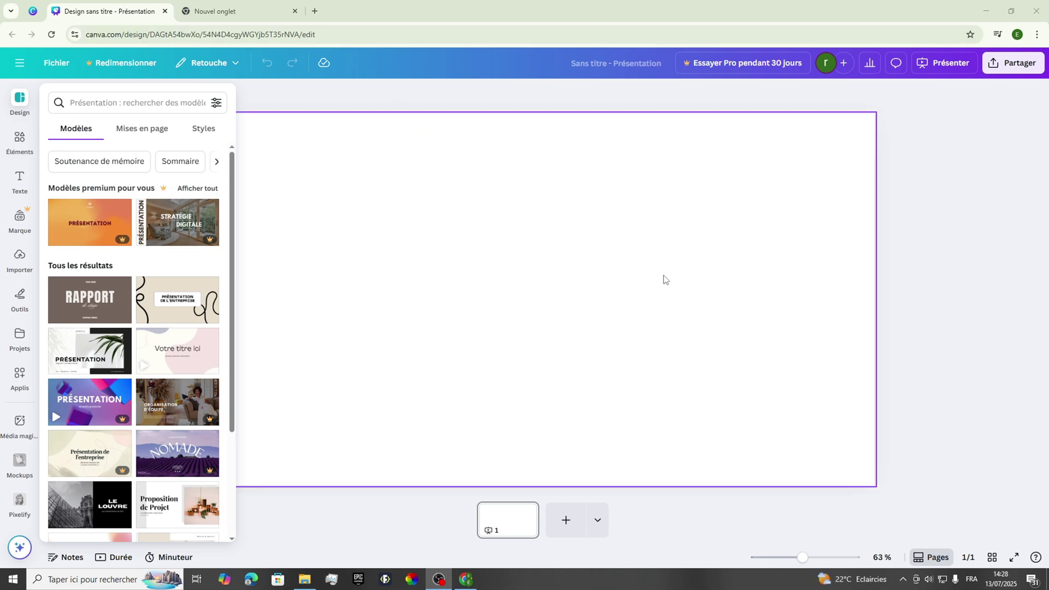
Step: Search Google Images in a new browser tab for "fond ville fortnite maison" and browse the background pictures
{"action": "left_click", "coordinate": [315, 10]}
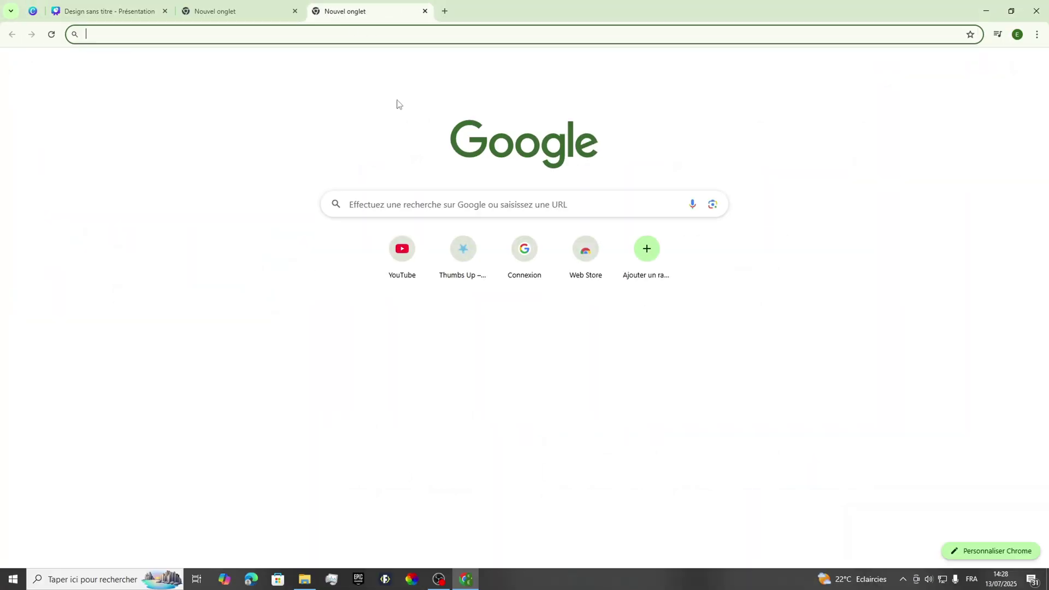
{"action": "type", "text": "FOND VILE"}
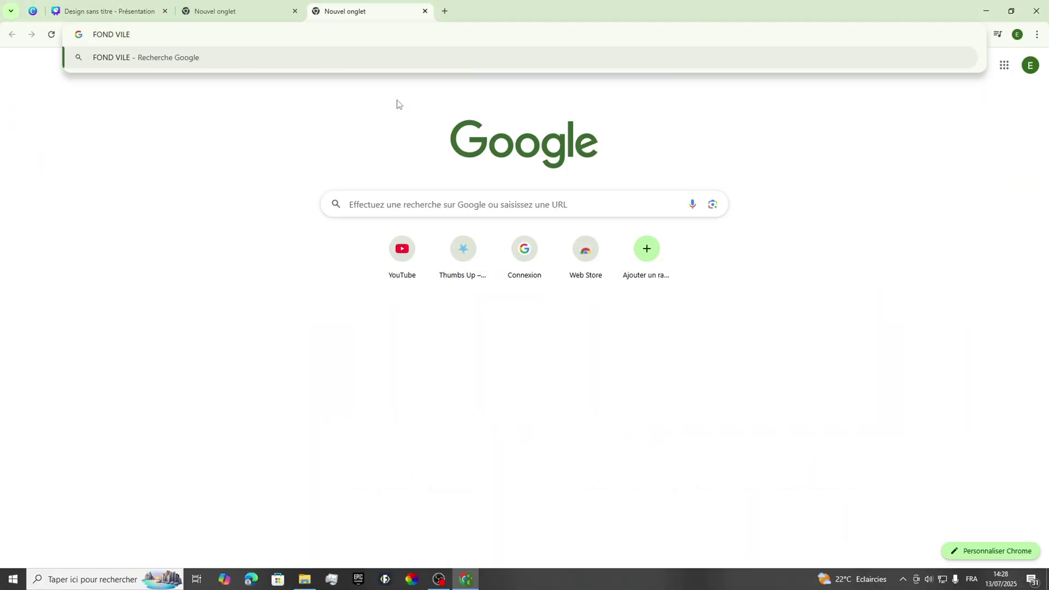
{"action": "key", "text": "BackSpace"}
{"action": "key", "text": "BackSpace"}
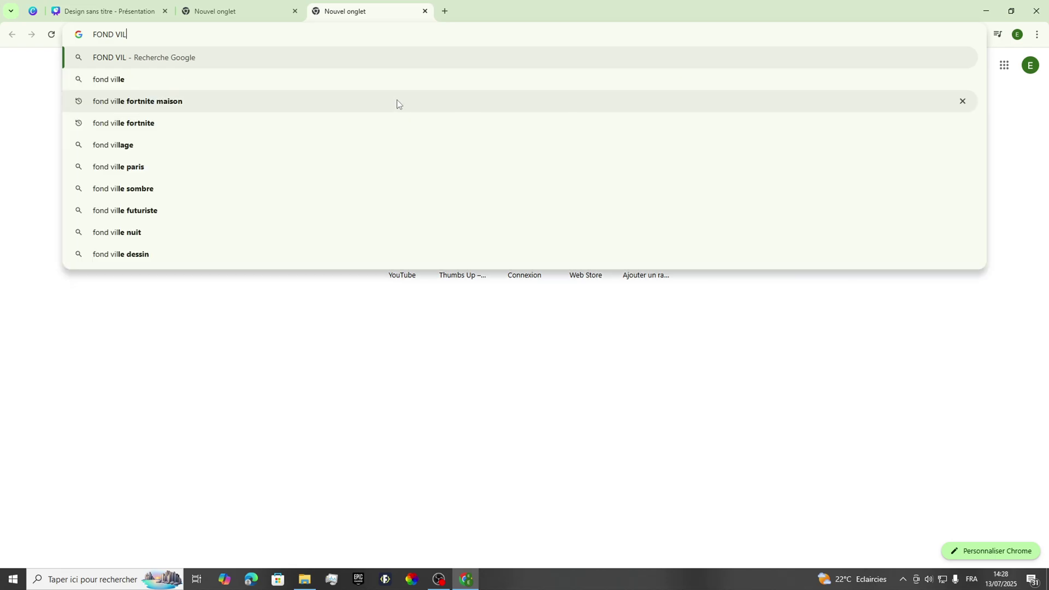
{"action": "type", "text": "LE FORTNITE"}
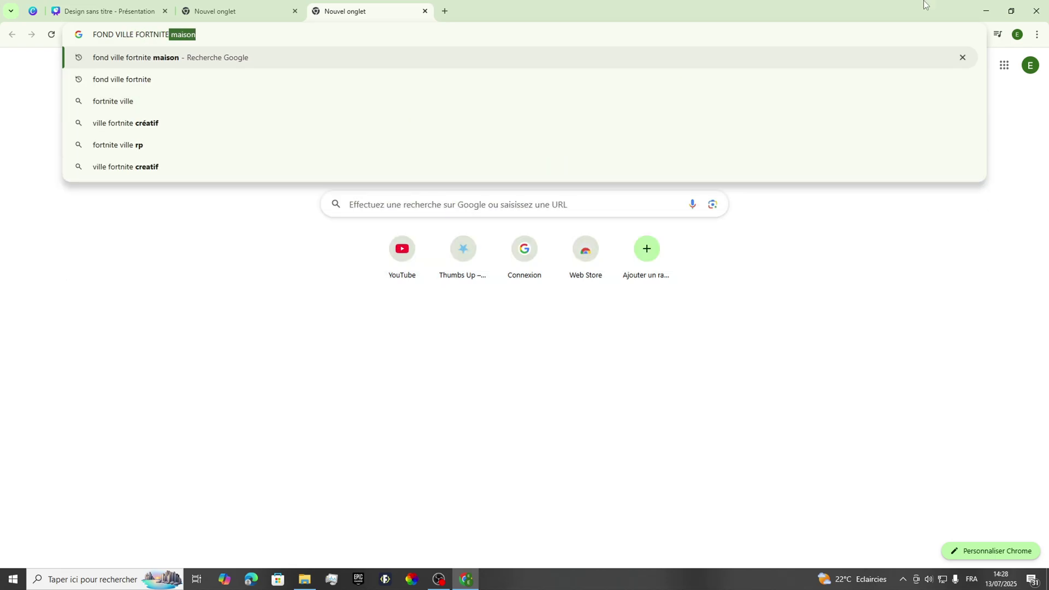
{"action": "key", "text": "Return"}
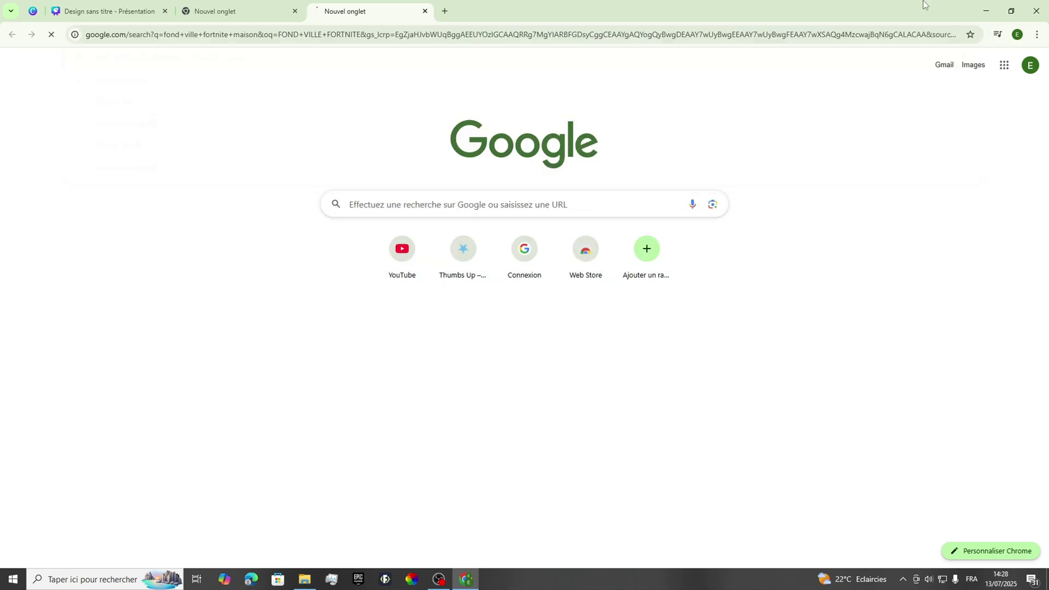
{"action": "left_click", "coordinate": [164, 108]}
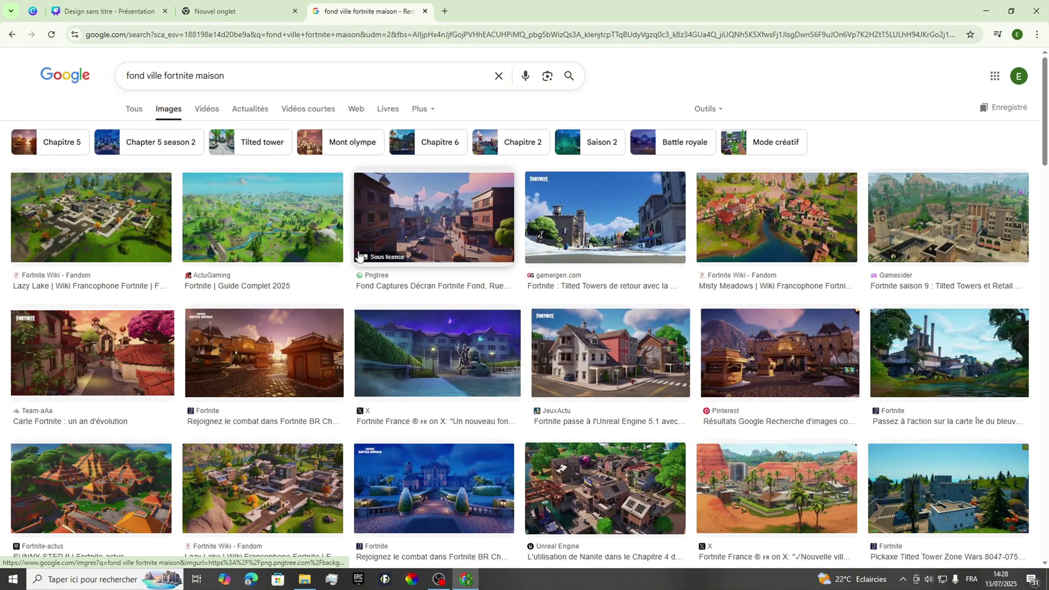
{"action": "scroll", "coordinate": [655, 326], "scroll_direction": "down", "scroll_amount": 1}
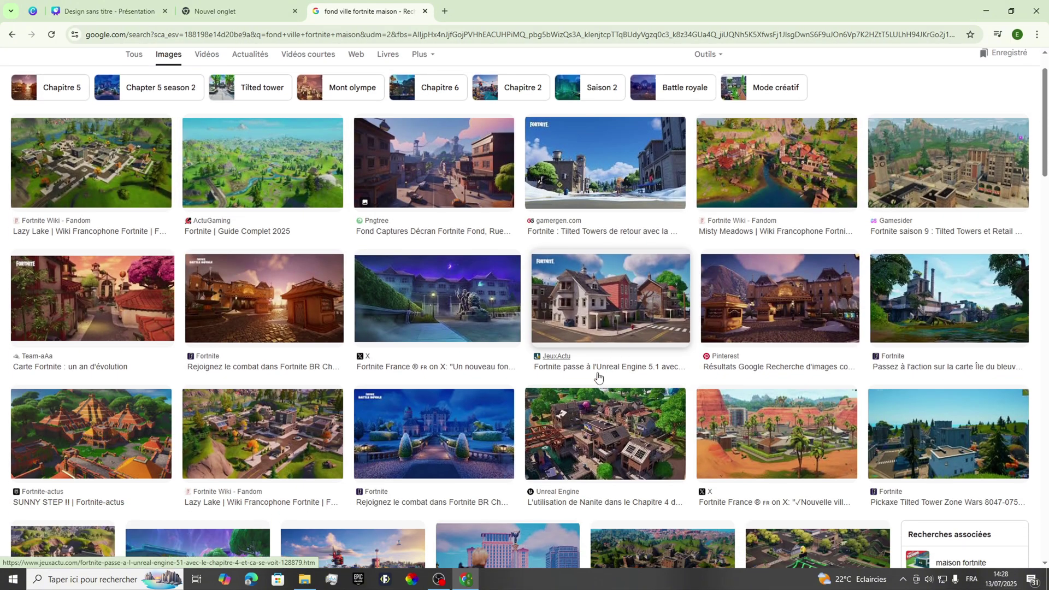
{"action": "scroll", "coordinate": [360, 335], "scroll_direction": "up", "scroll_amount": 1}
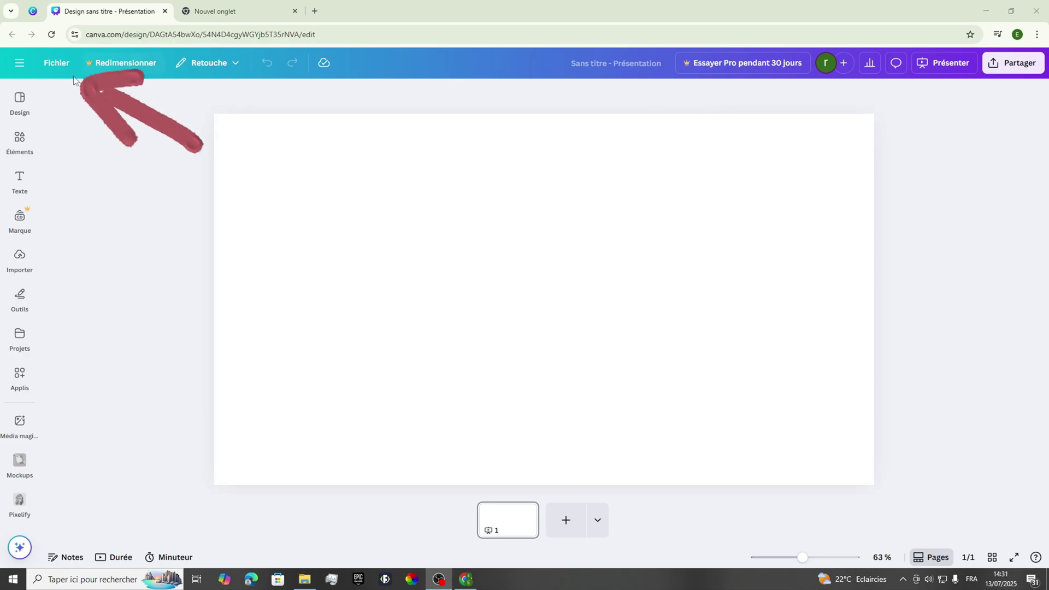
Step: Import the Fortnite town background picture from the computer and enlarge it to cover the whole page
{"action": "left_click", "coordinate": [57, 63]}
{"action": "left_click", "coordinate": [108, 172]}
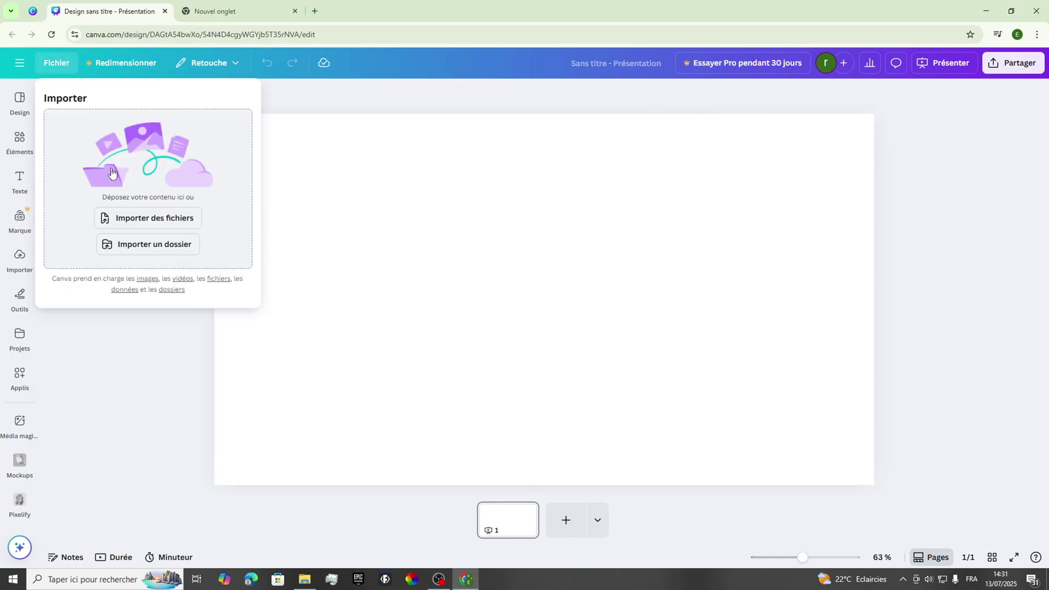
{"action": "left_click", "coordinate": [129, 219]}
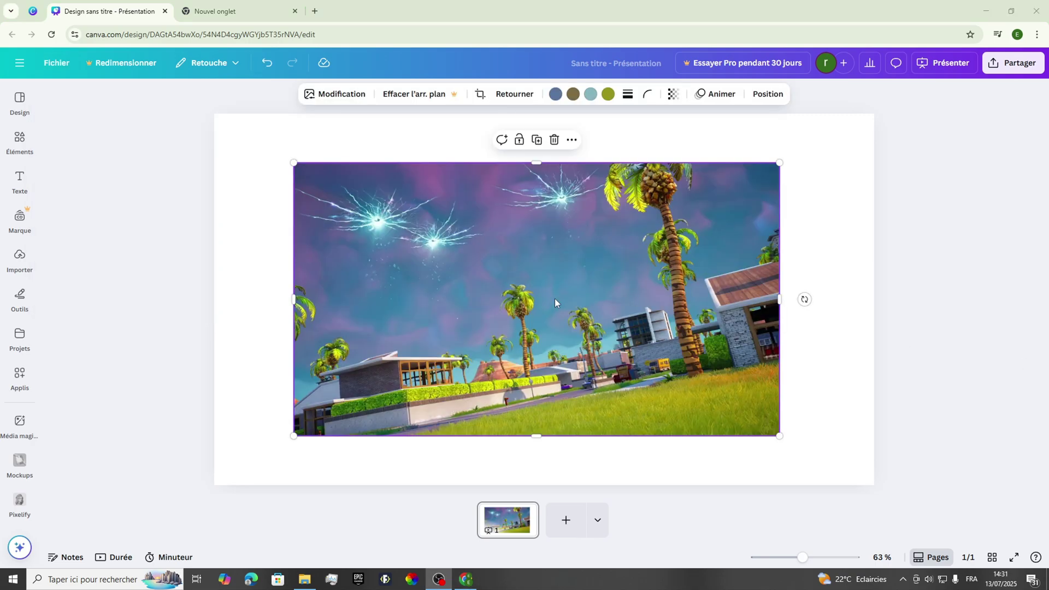
{"action": "left_click_drag", "start_coordinate": [556, 301], "coordinate": [477, 255]}
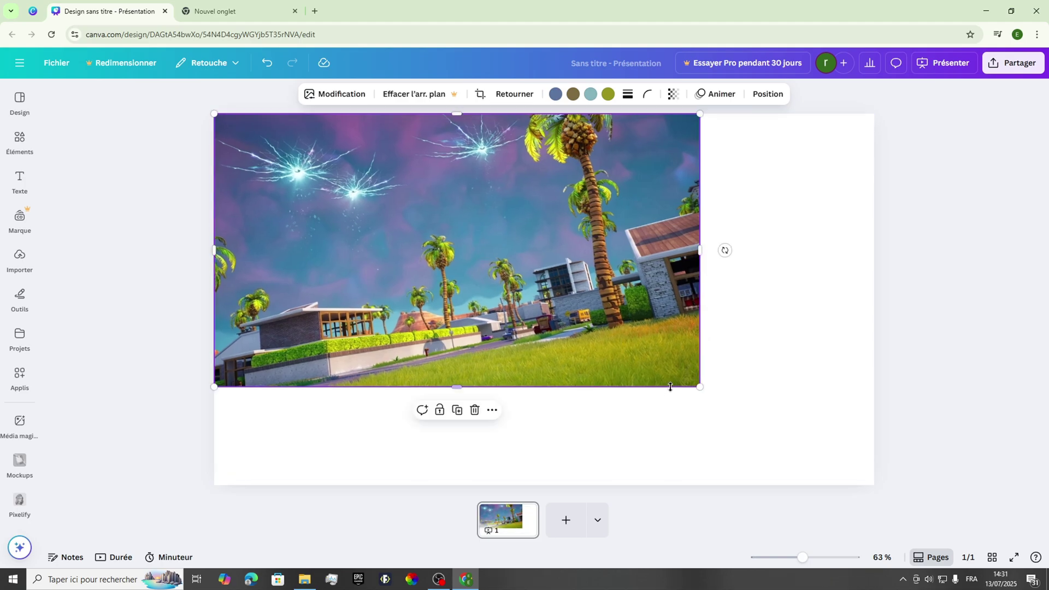
{"action": "left_click_drag", "start_coordinate": [700, 387], "coordinate": [873, 483]}
{"action": "left_click", "coordinate": [909, 457]}
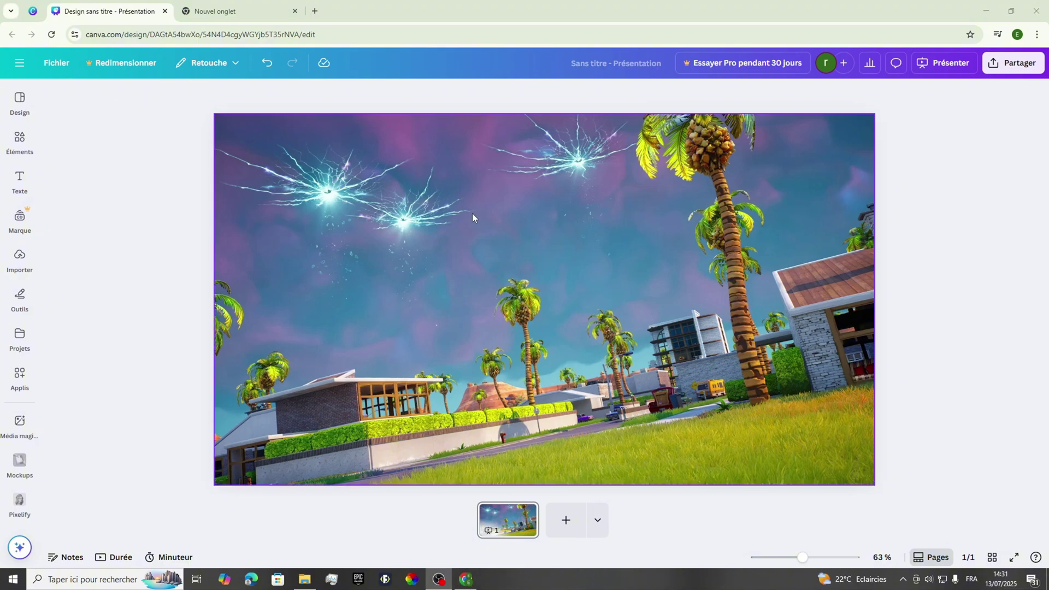
Step: Apply a blur to the entire background image with an intensity of 11
{"action": "left_click", "coordinate": [477, 238]}
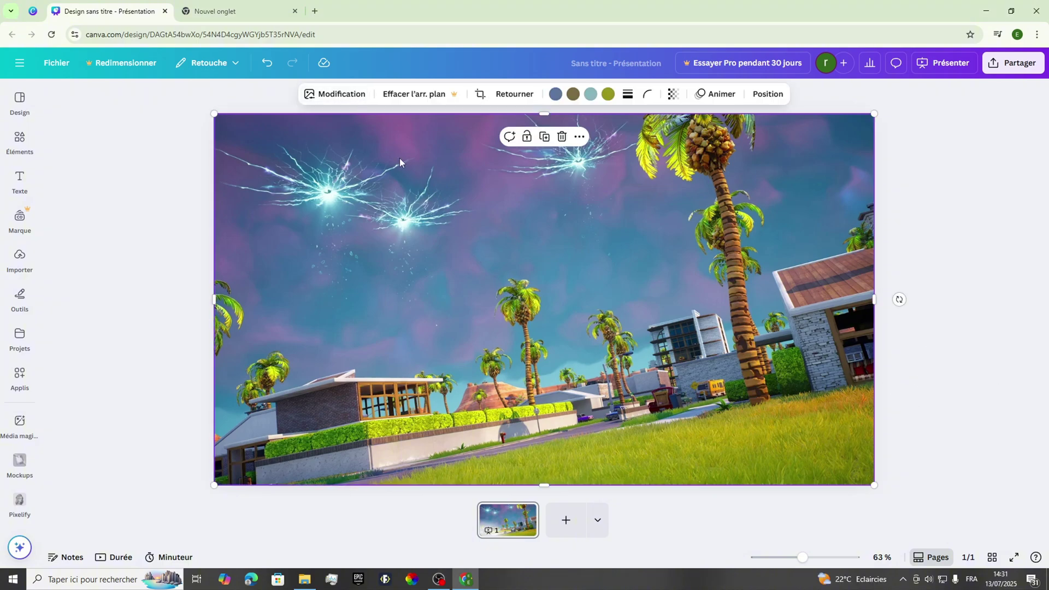
{"action": "left_click", "coordinate": [334, 94]}
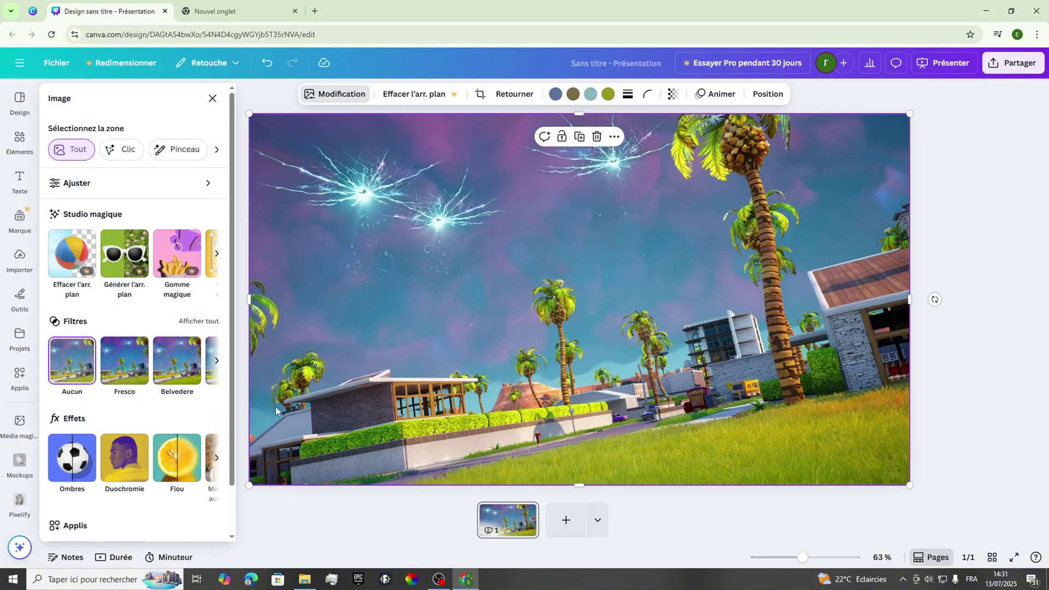
{"action": "scroll", "coordinate": [167, 401], "scroll_direction": "down", "scroll_amount": 2}
{"action": "left_click", "coordinate": [192, 410]}
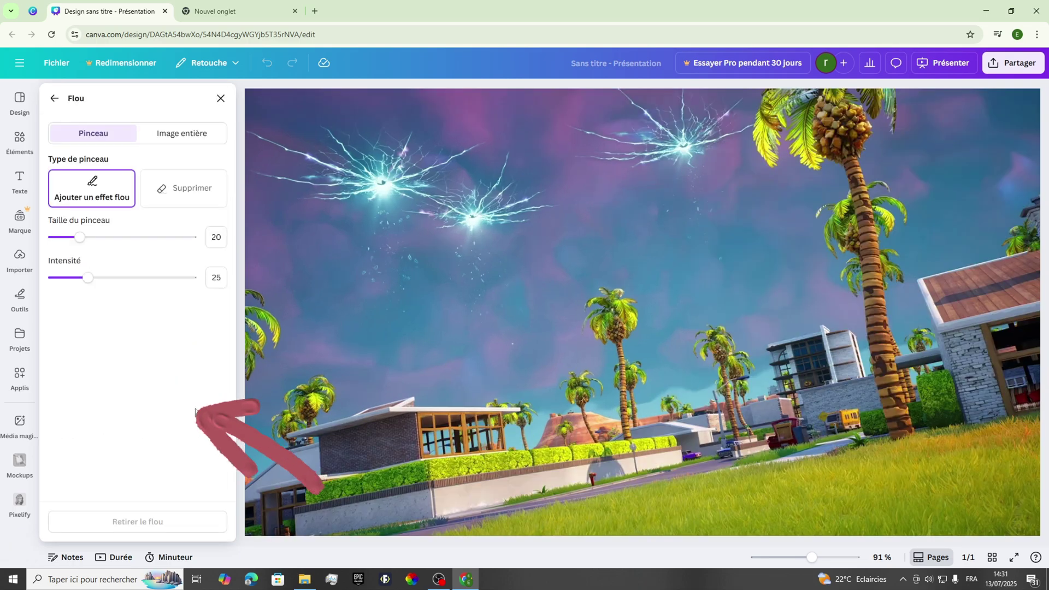
{"action": "left_click", "coordinate": [164, 137]}
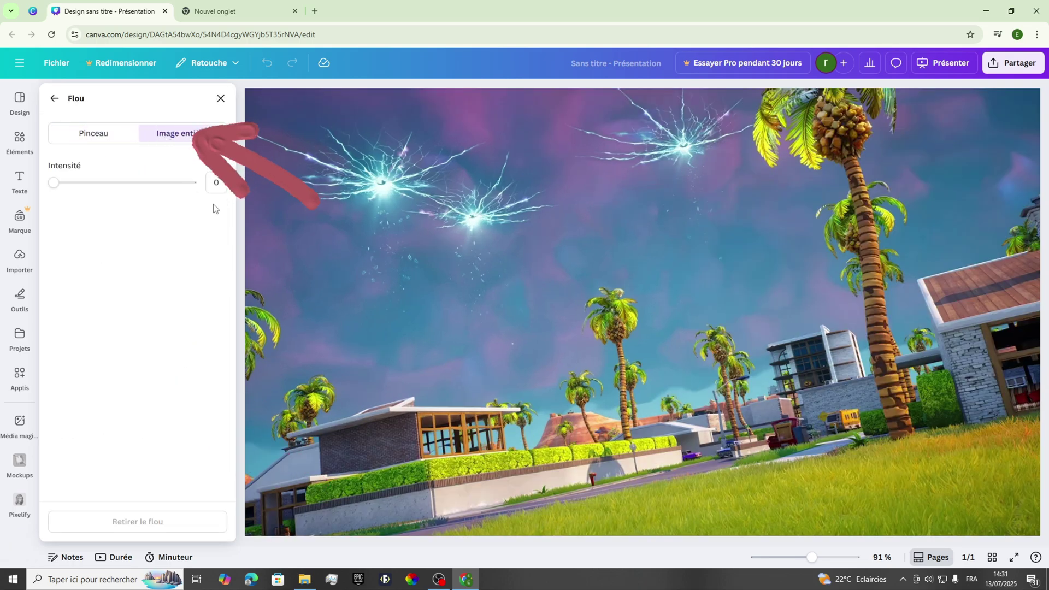
{"action": "left_click_drag", "start_coordinate": [70, 187], "coordinate": [79, 188]}
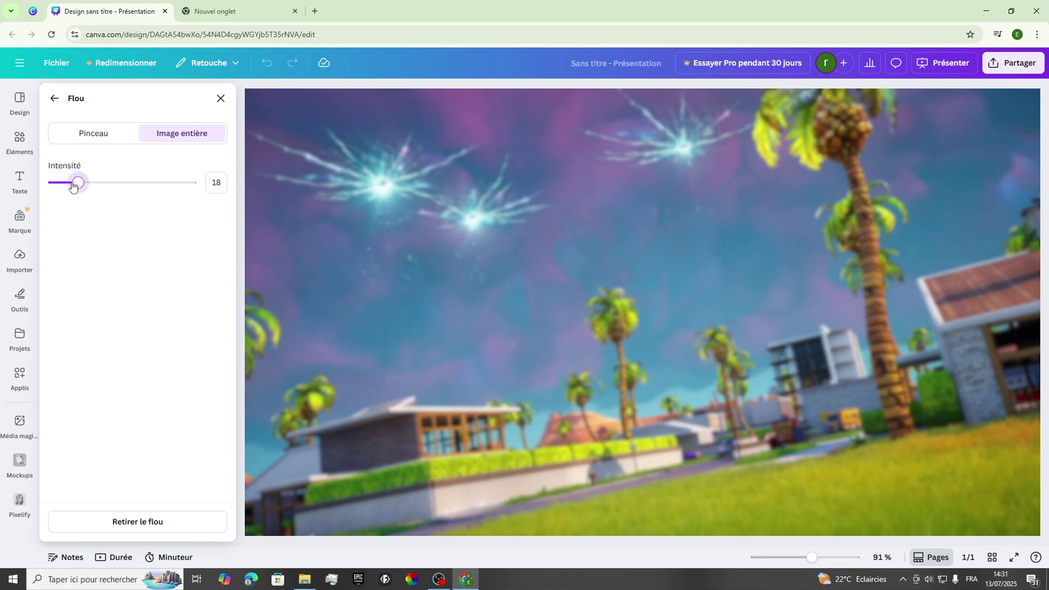
{"action": "left_click_drag", "start_coordinate": [72, 185], "coordinate": [69, 184]}
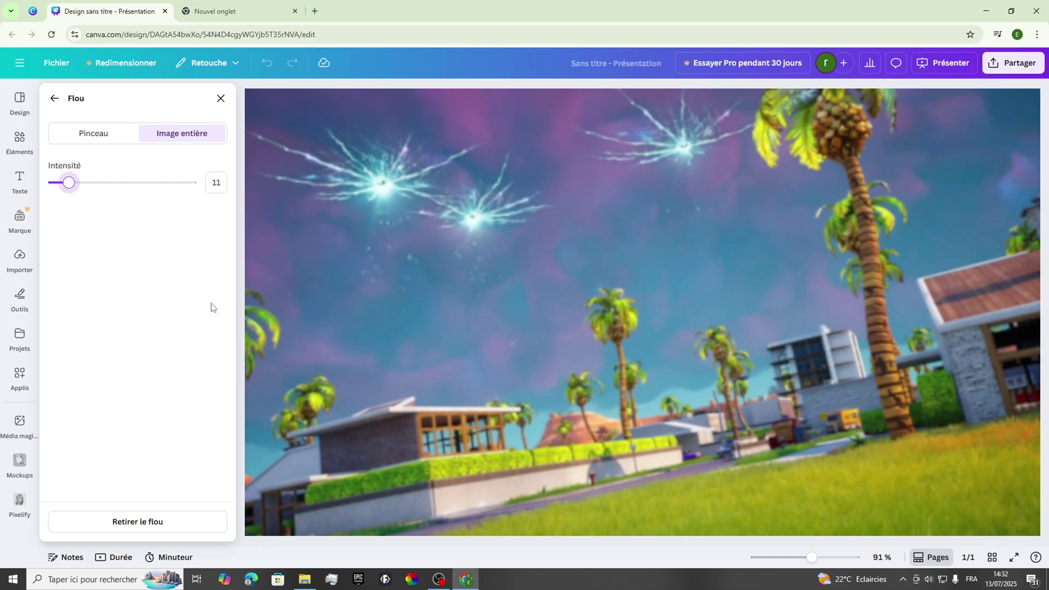
{"action": "key", "text": "Escape"}
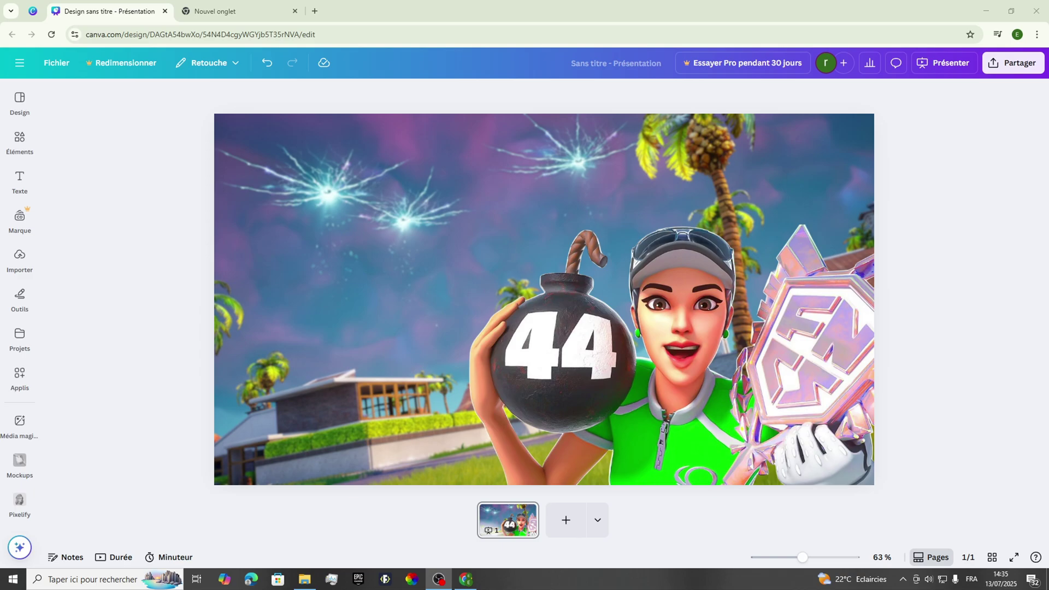
Step: Paste the purple and blue rank emblem, place it in the sky beside the bomb, and tilt it slightly counterclockwise
{"action": "key", "text": "ctrl+v"}
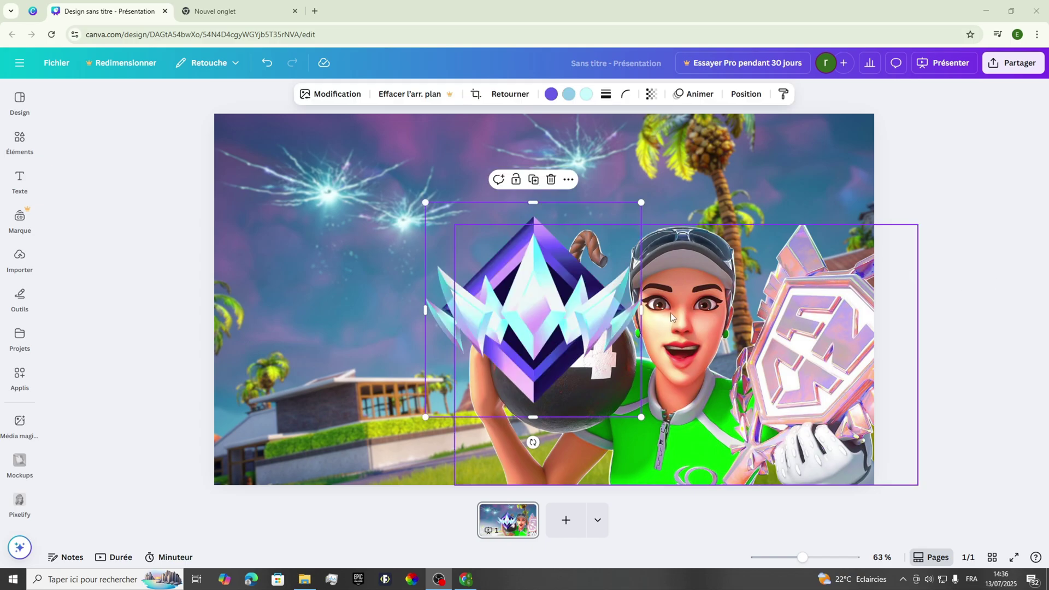
{"action": "left_click_drag", "start_coordinate": [567, 322], "coordinate": [387, 290]}
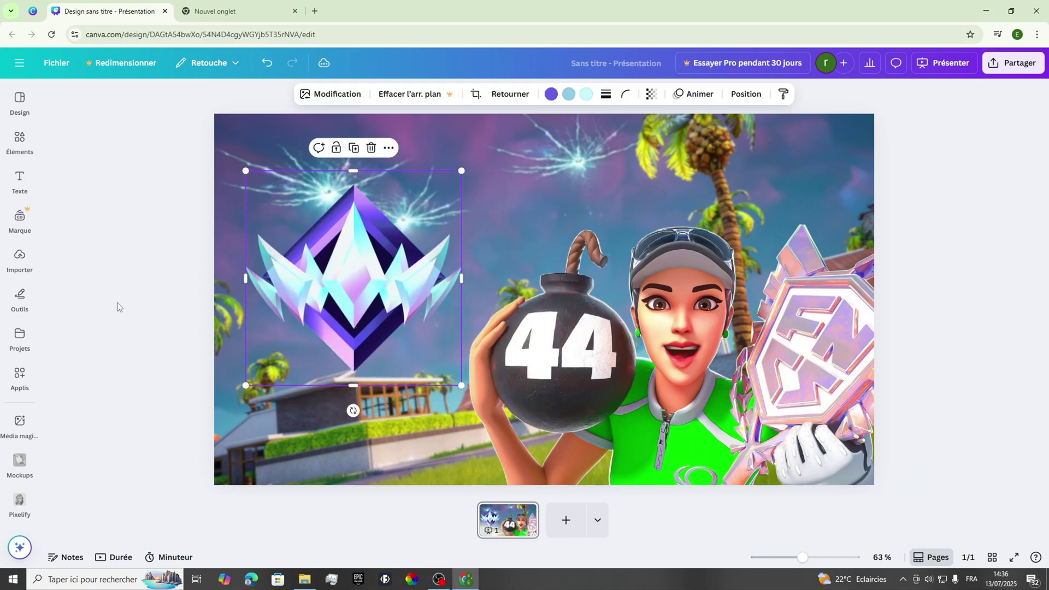
{"action": "left_click_drag", "start_coordinate": [353, 410], "coordinate": [378, 413]}
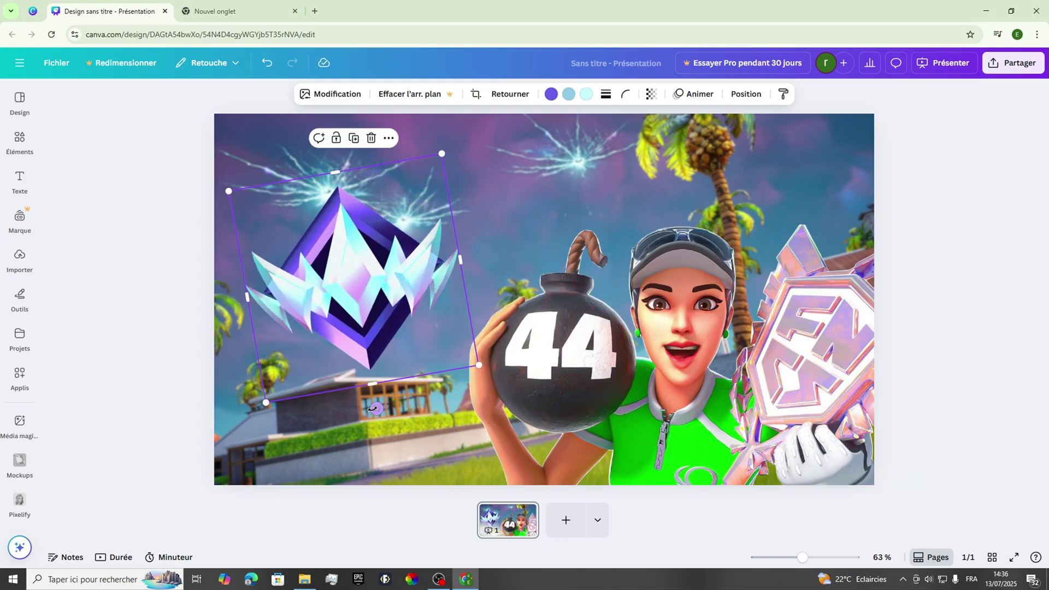
{"action": "left_click_drag", "start_coordinate": [347, 319], "coordinate": [361, 315]}
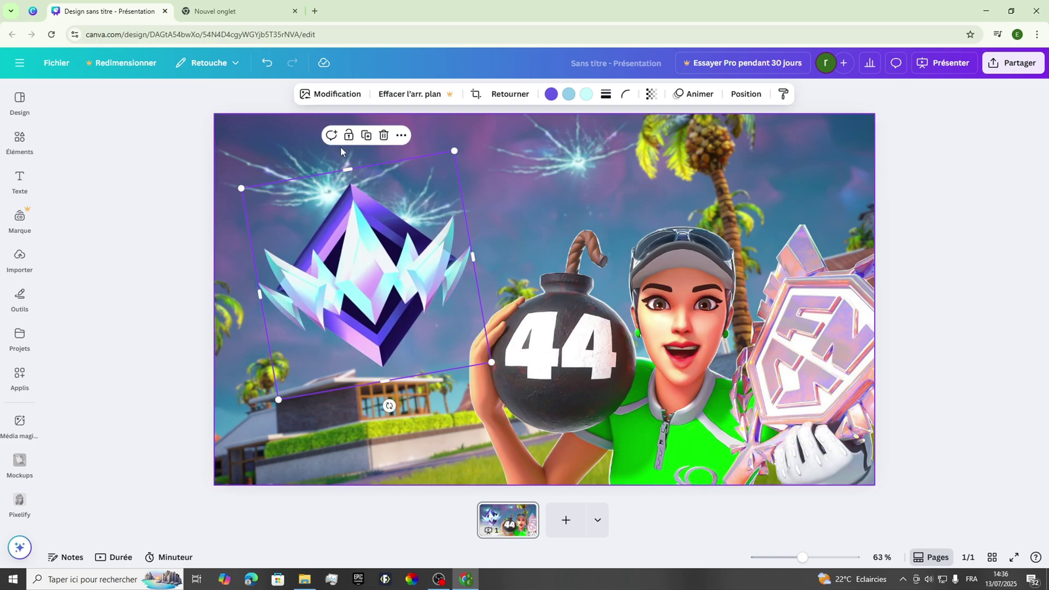
Step: Pixelate the rank emblem with Pixelify at a pixel scale of 19 and replace the original with the result
{"action": "left_click", "coordinate": [331, 94]}
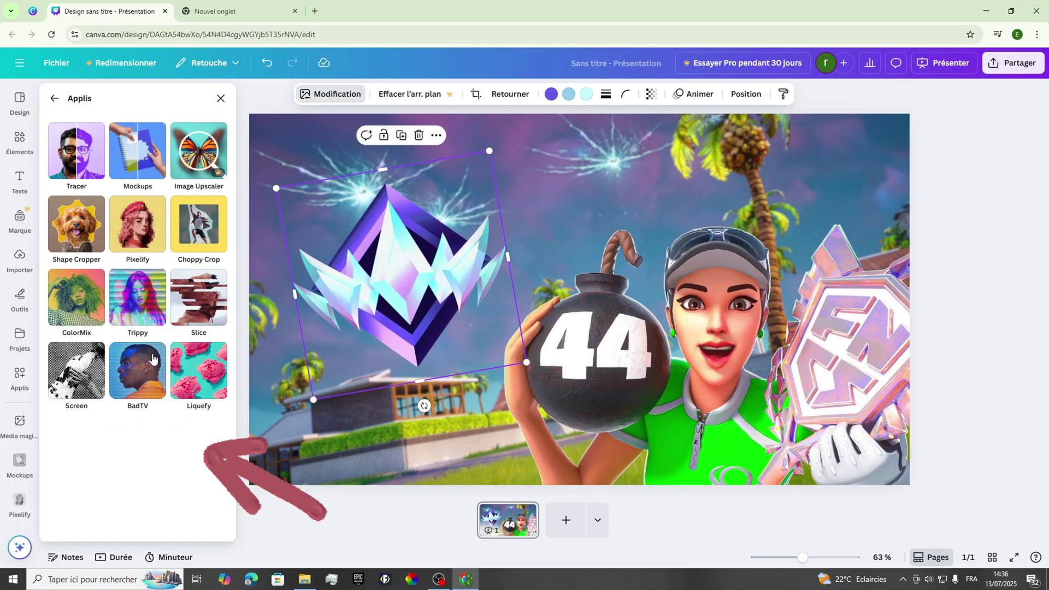
{"action": "left_click", "coordinate": [142, 226]}
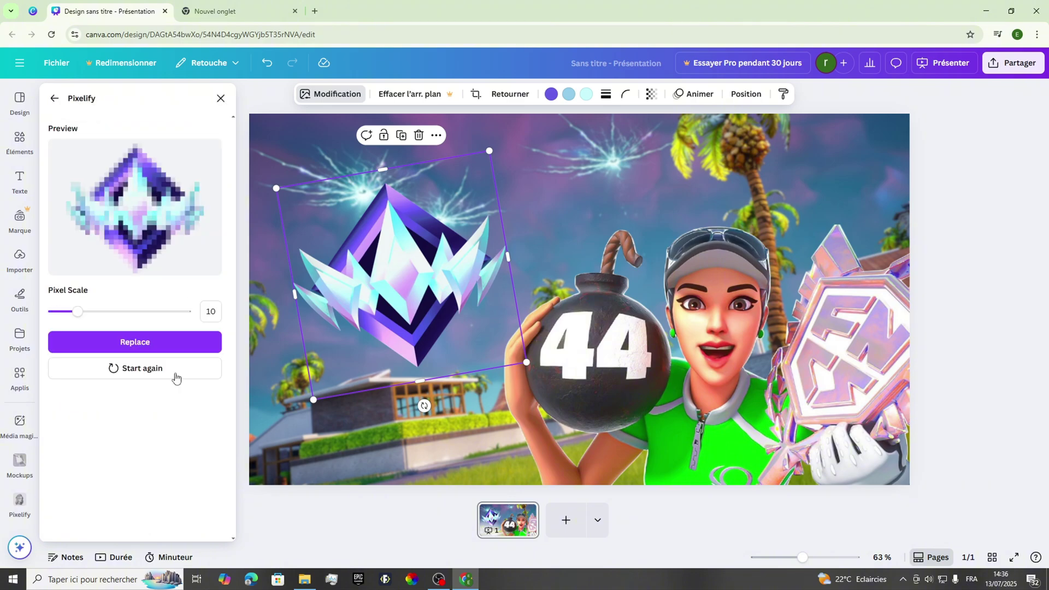
{"action": "left_click_drag", "start_coordinate": [88, 315], "coordinate": [102, 312]}
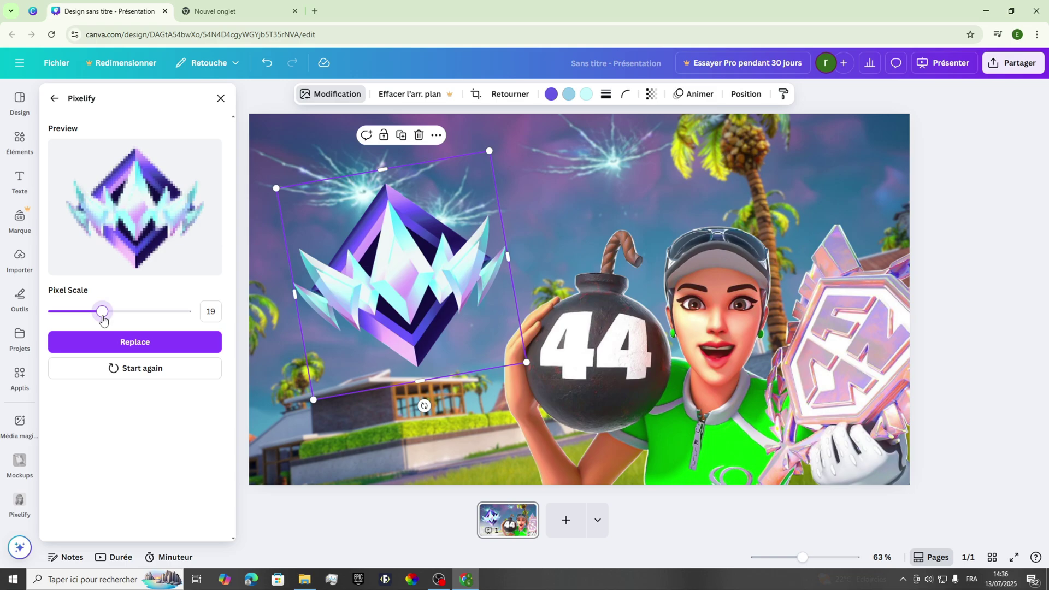
{"action": "left_click", "coordinate": [123, 350]}
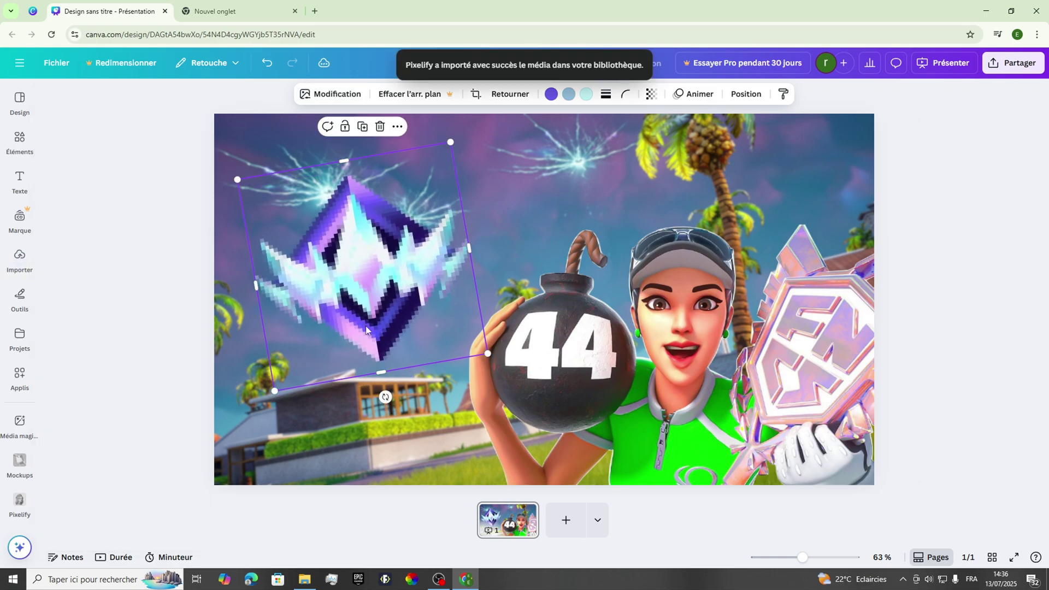
{"action": "left_click", "coordinate": [180, 352]}
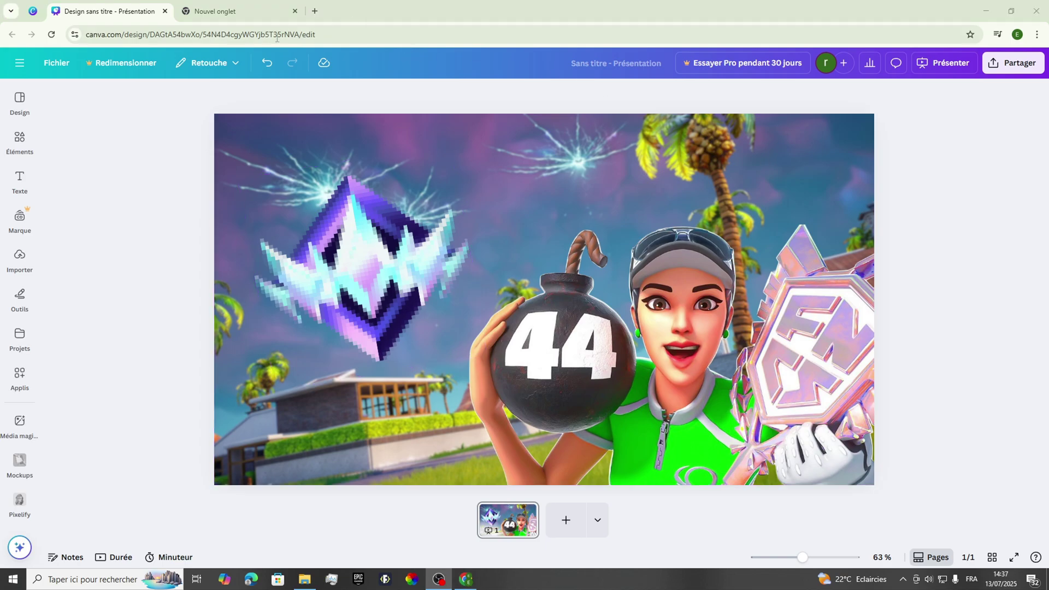
Step: Add a title text reading "?" and place it over the centre of the pixelated emblem
{"action": "left_click", "coordinate": [27, 187]}
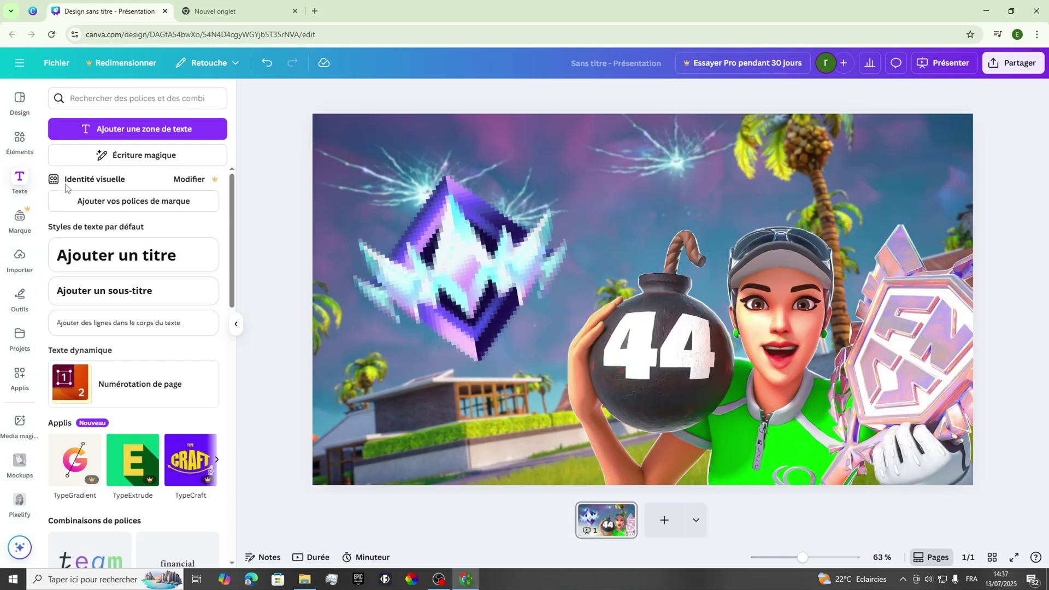
{"action": "left_click", "coordinate": [159, 261]}
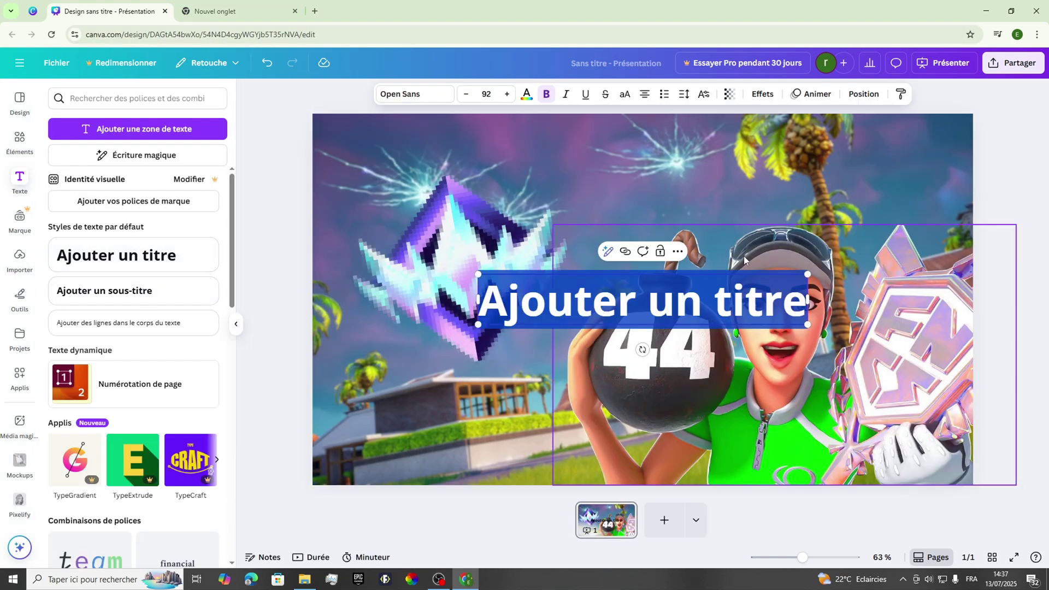
{"action": "key", "text": "BackSpace"}
{"action": "type", "text": "?"}
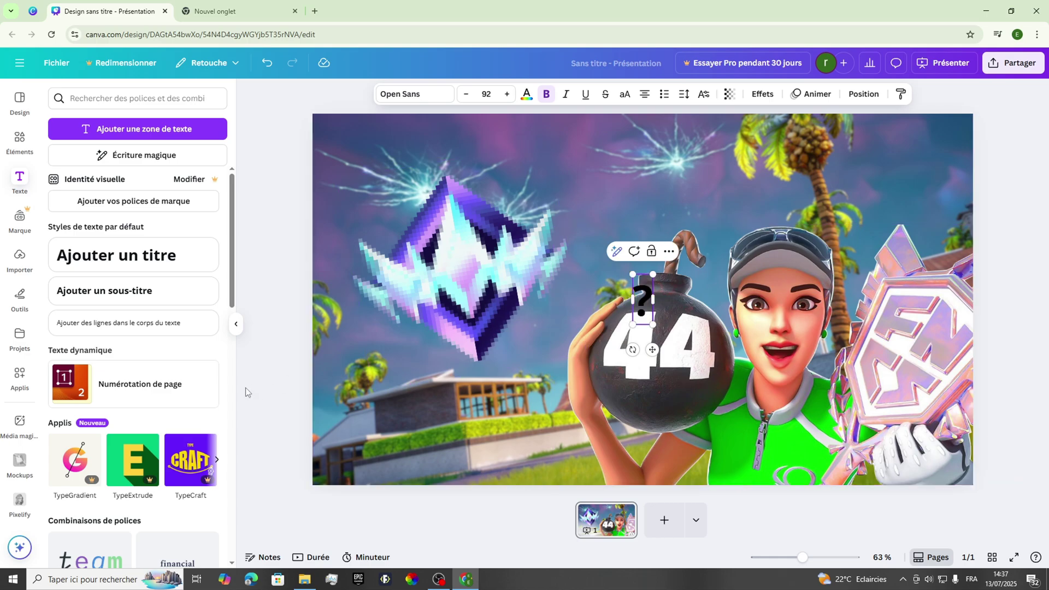
{"action": "left_click_drag", "start_coordinate": [638, 297], "coordinate": [459, 280]}
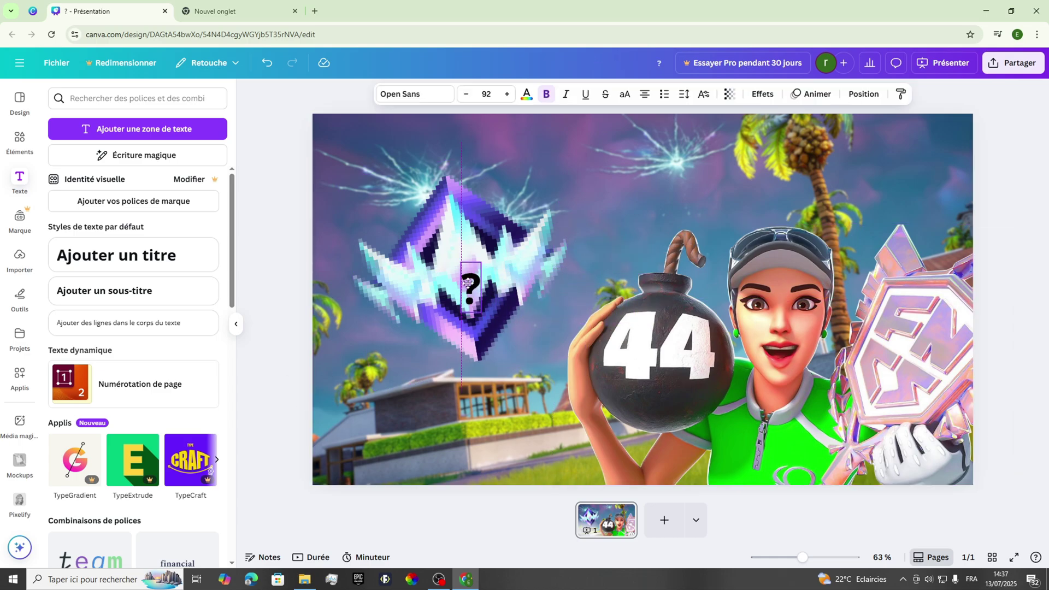
Step: Set the question mark's font to League Spartan and enlarge it to about size 137
{"action": "left_click", "coordinate": [430, 96]}
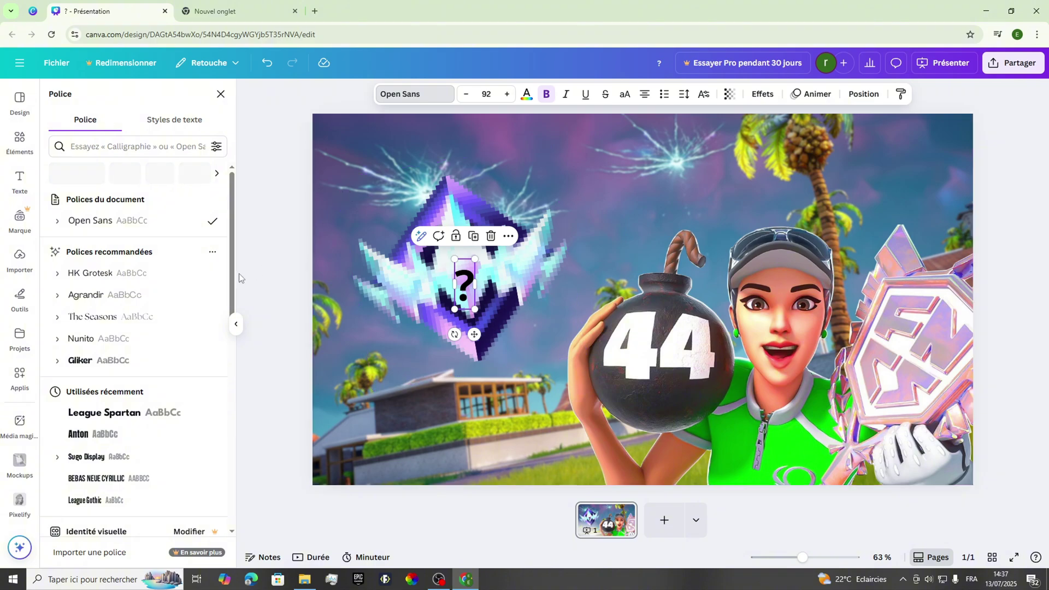
{"action": "left_click", "coordinate": [131, 413]}
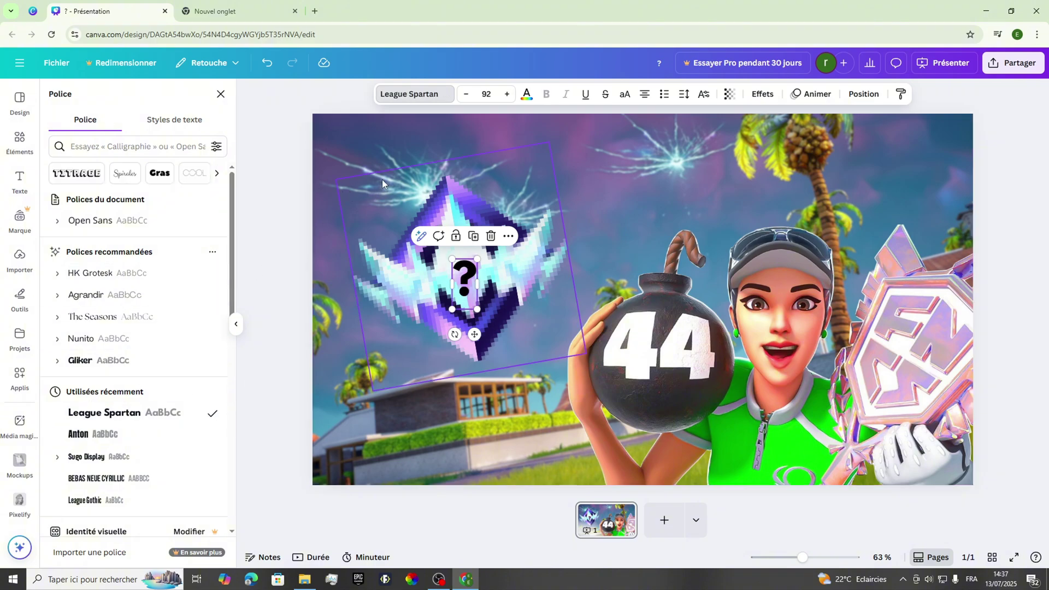
{"action": "left_click_drag", "start_coordinate": [451, 259], "coordinate": [440, 234]}
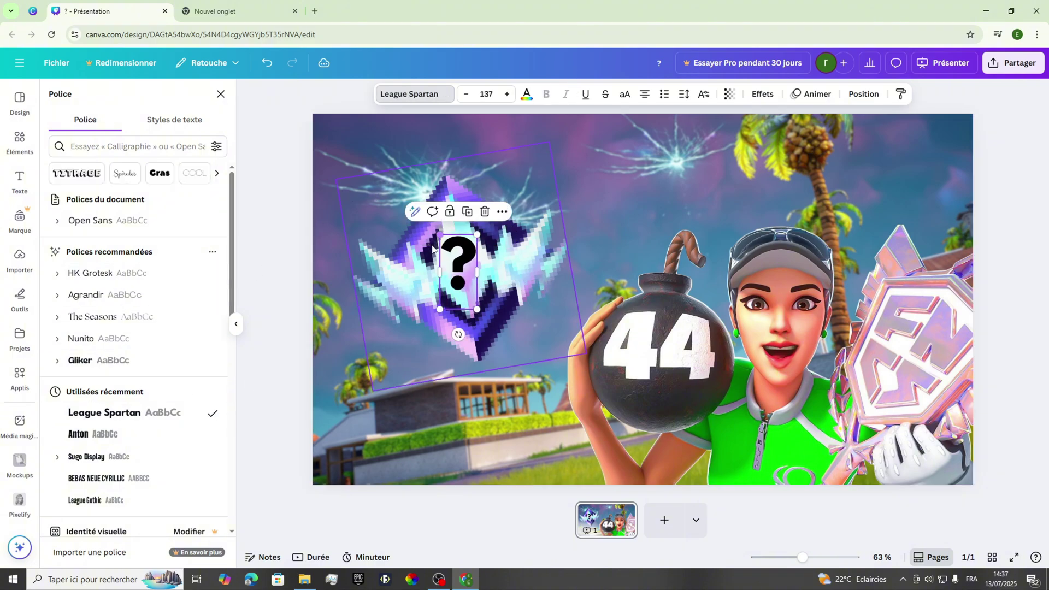
Step: Apply the Bordure text effect to the question mark with a thickness of 50 and a black border colour
{"action": "left_click", "coordinate": [762, 94]}
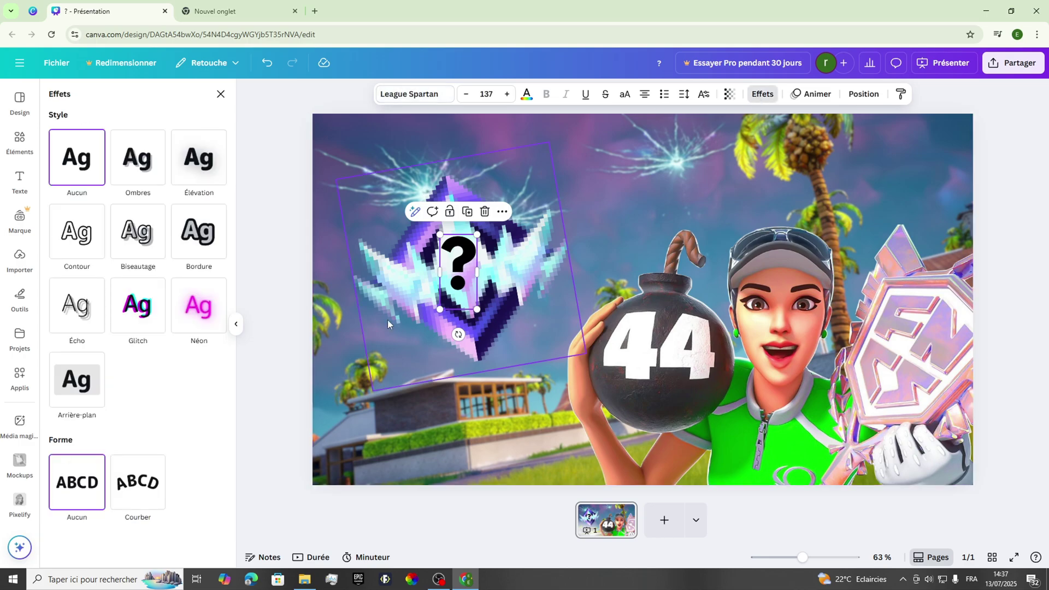
{"action": "left_click", "coordinate": [197, 249]}
{"action": "left_click", "coordinate": [210, 323]}
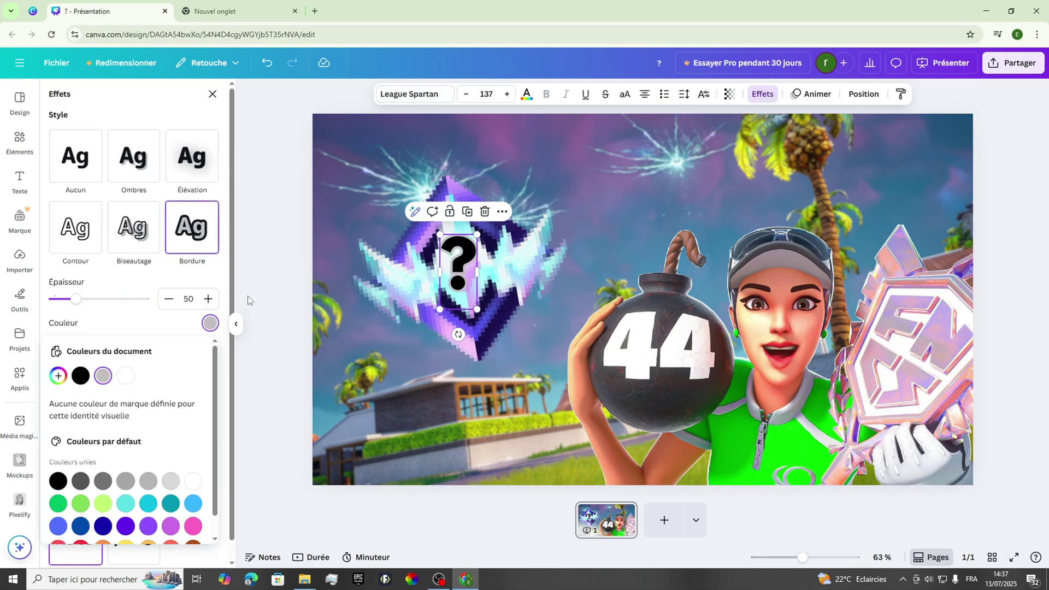
{"action": "left_click", "coordinate": [80, 376]}
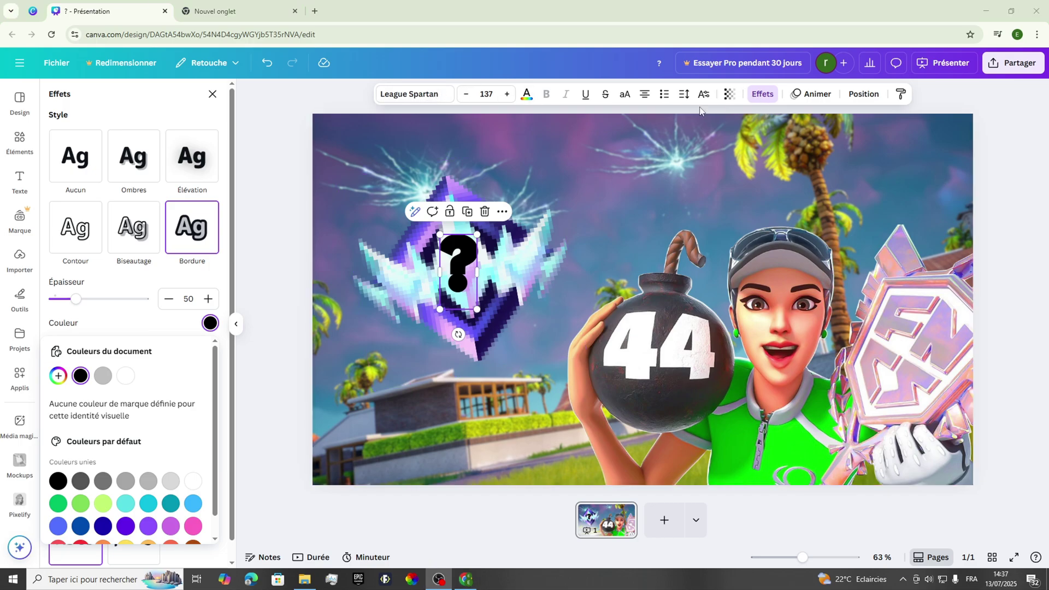
{"action": "key", "text": "Escape"}
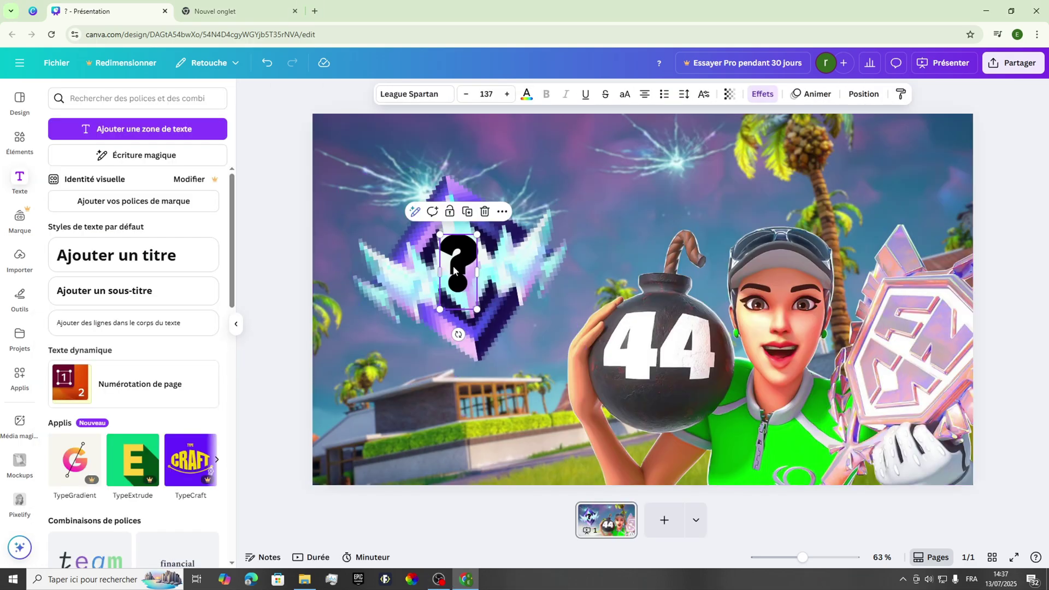
Step: Change the question mark's text colour to white
{"action": "left_click", "coordinate": [526, 94]}
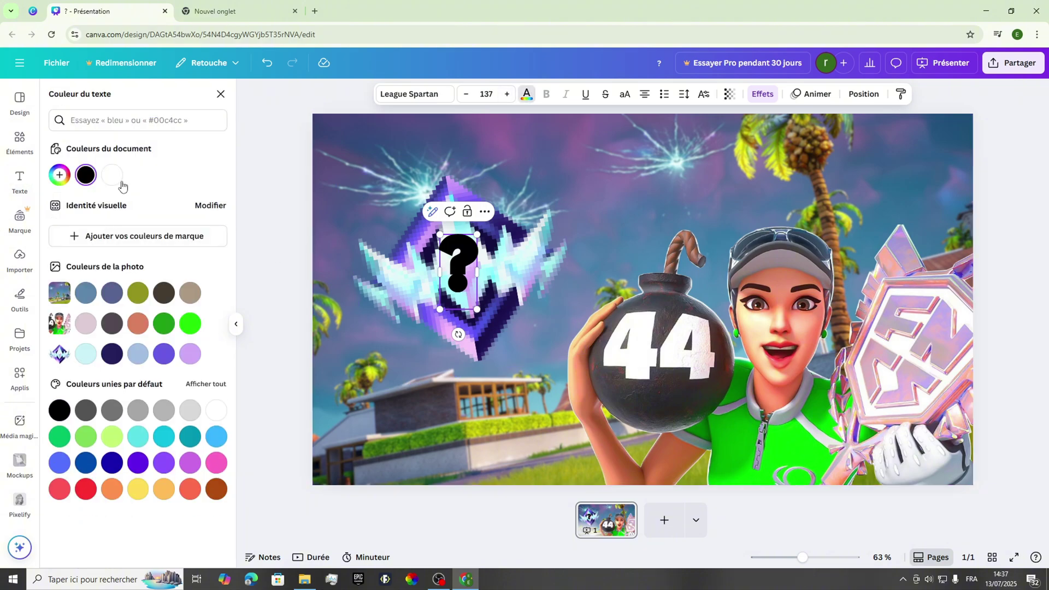
{"action": "key", "text": "Escape"}
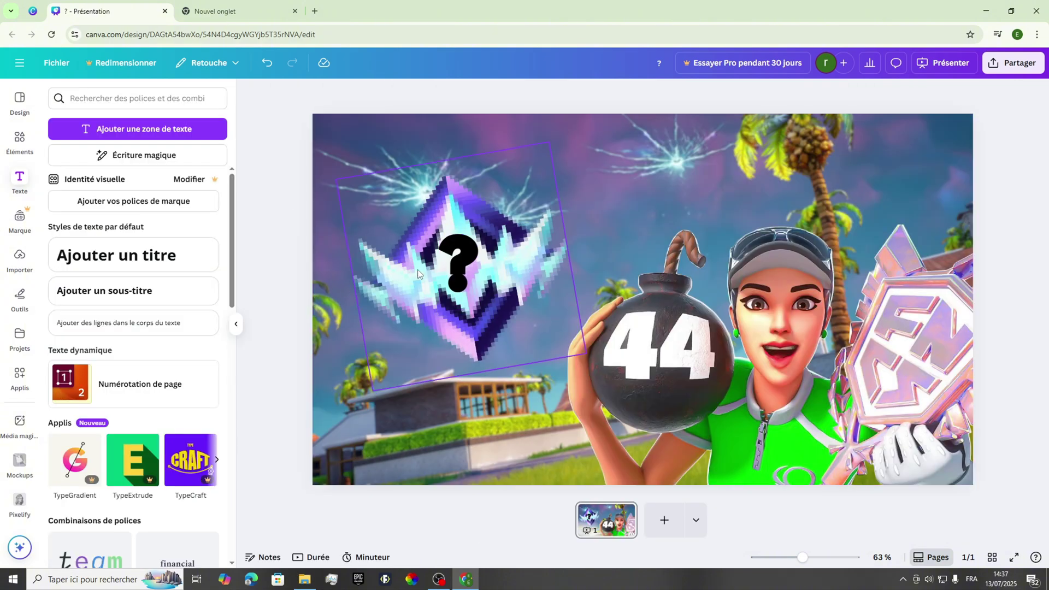
{"action": "left_click", "coordinate": [526, 95]}
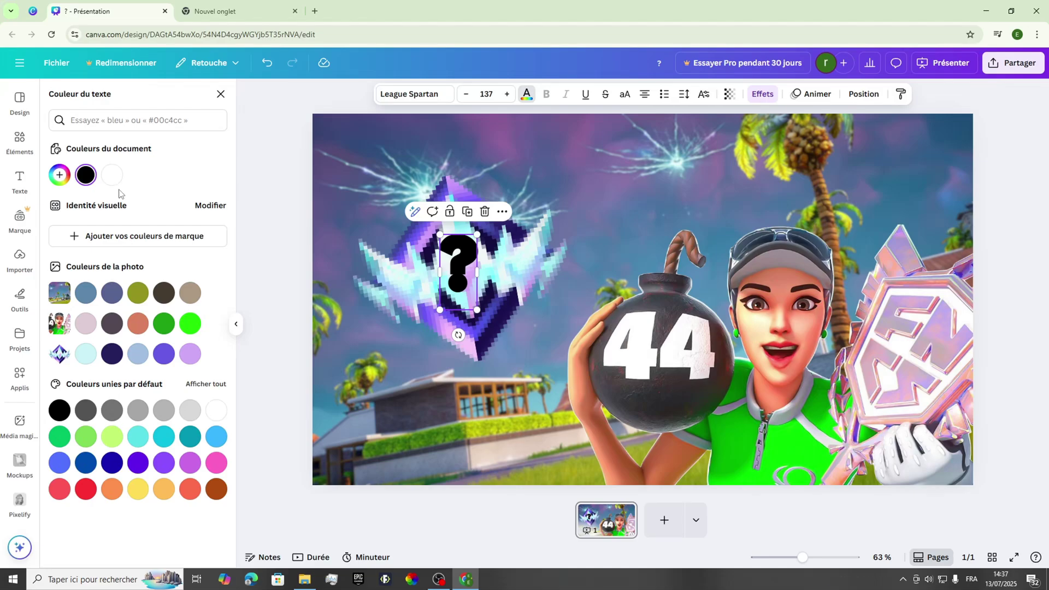
{"action": "left_click", "coordinate": [113, 176]}
{"action": "key", "text": "Escape"}
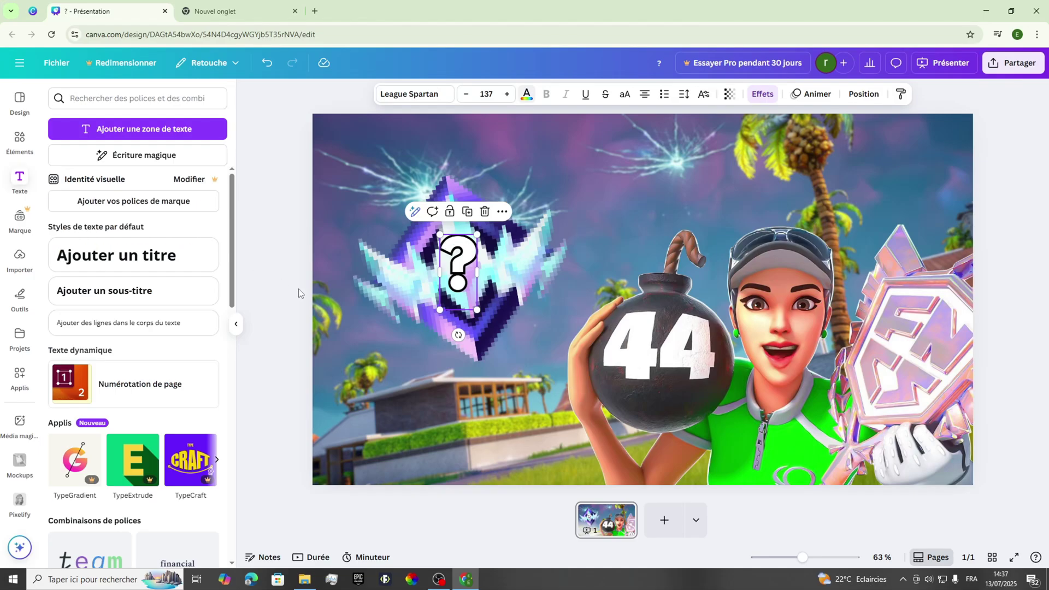
{"action": "key", "text": "Escape"}
Step: Duplicate the outlined question mark and place the copy almost exactly over the original
{"action": "left_click", "coordinate": [457, 265]}
{"action": "right_click", "coordinate": [458, 273]}
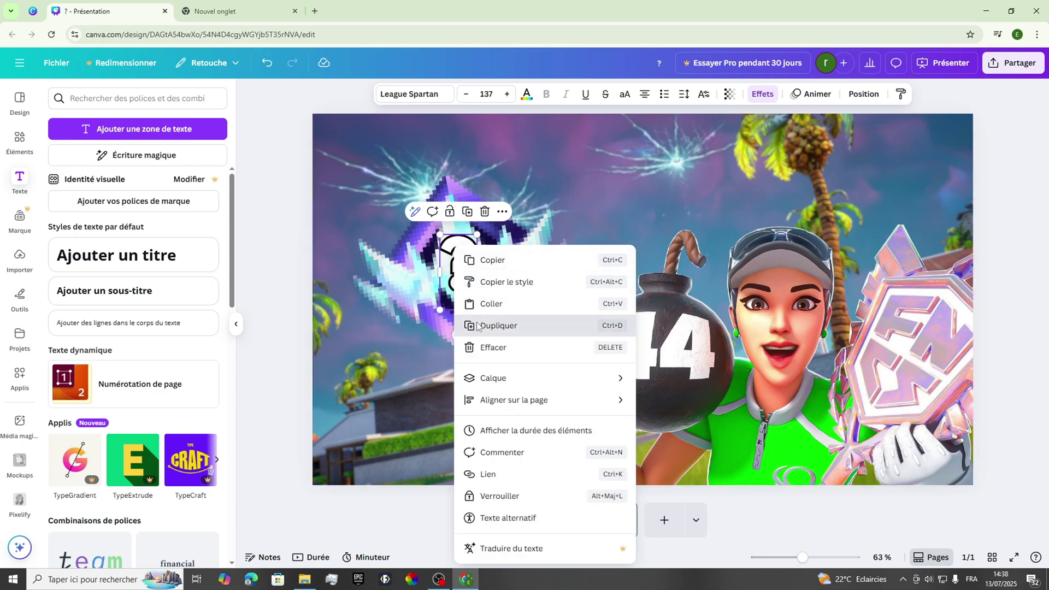
{"action": "left_click", "coordinate": [502, 328]}
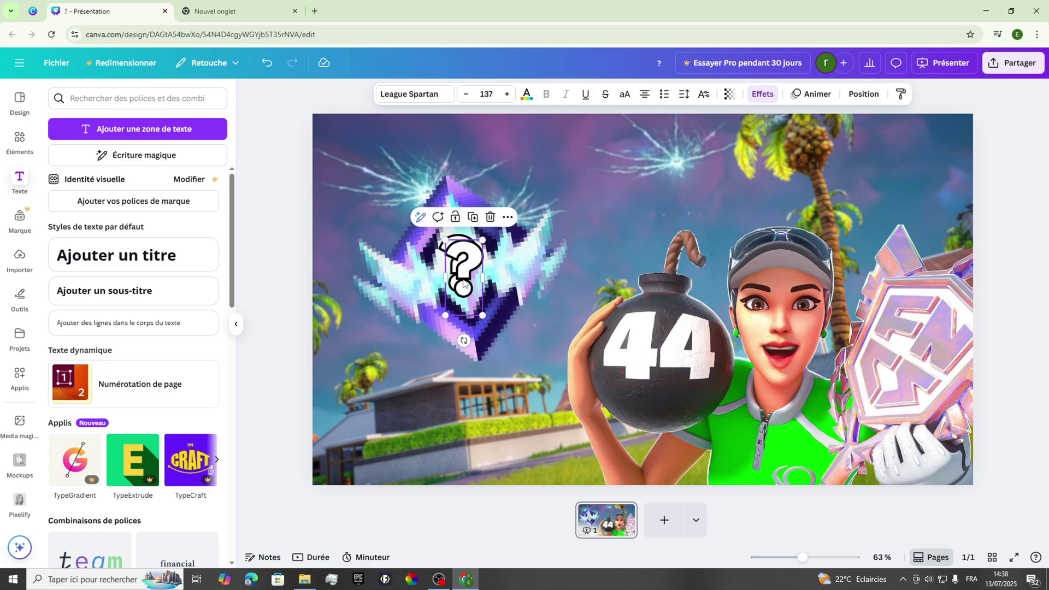
{"action": "left_click_drag", "start_coordinate": [468, 269], "coordinate": [465, 266]}
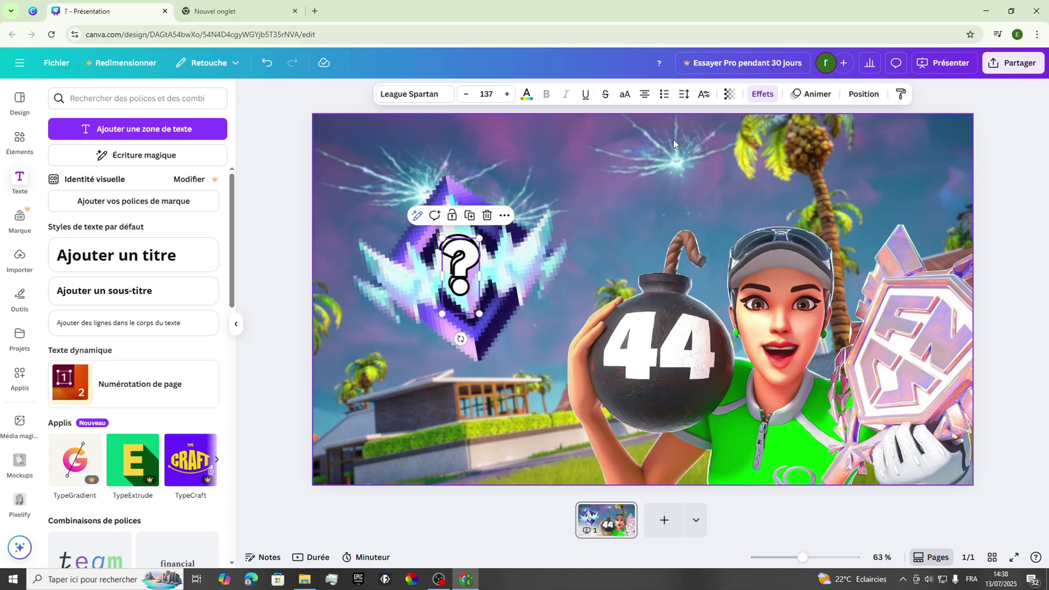
Step: Replace the border on the question mark copy with the Élévation effect at intensity 50
{"action": "left_click", "coordinate": [763, 94]}
{"action": "left_click", "coordinate": [180, 167]}
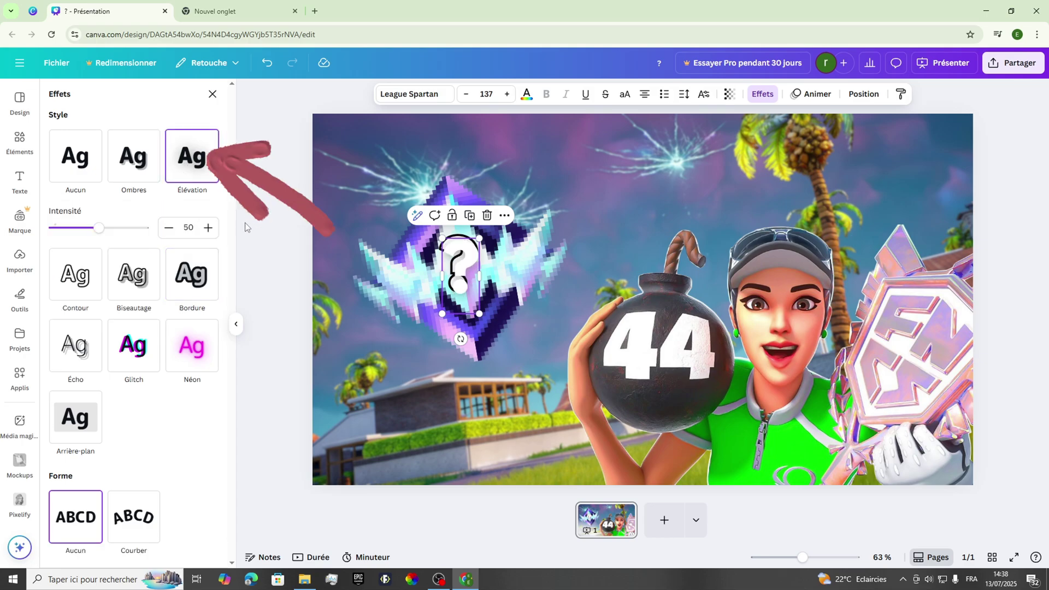
{"action": "key", "text": "Escape"}
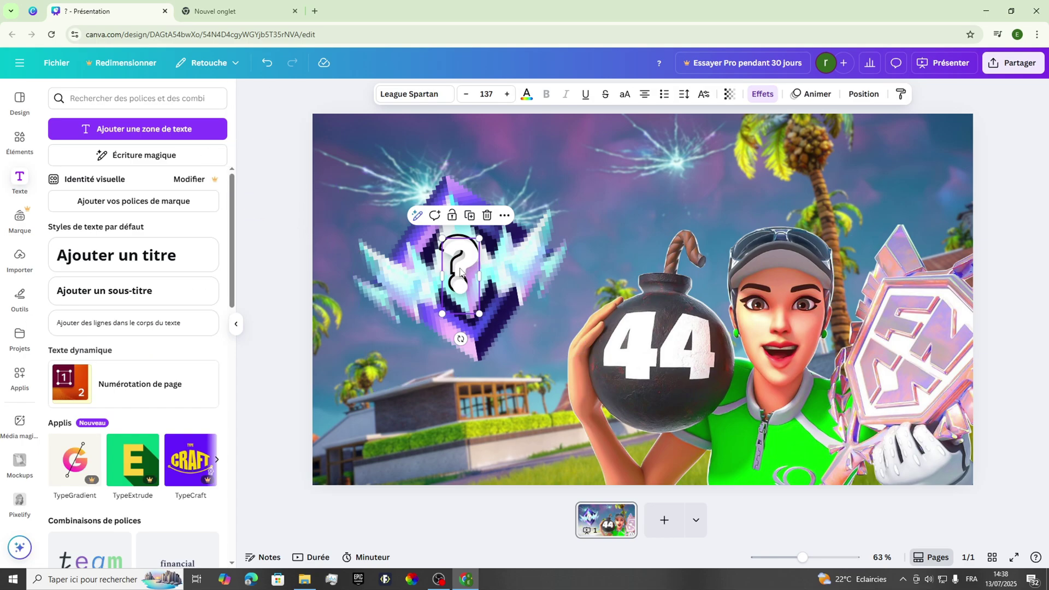
Step: Separate the two question marks, tilt the outlined one slightly counterclockwise and centre it on the emblem
{"action": "left_click_drag", "start_coordinate": [461, 272], "coordinate": [451, 294]}
{"action": "left_click_drag", "start_coordinate": [460, 341], "coordinate": [483, 360]}
{"action": "left_click_drag", "start_coordinate": [471, 297], "coordinate": [473, 273]}
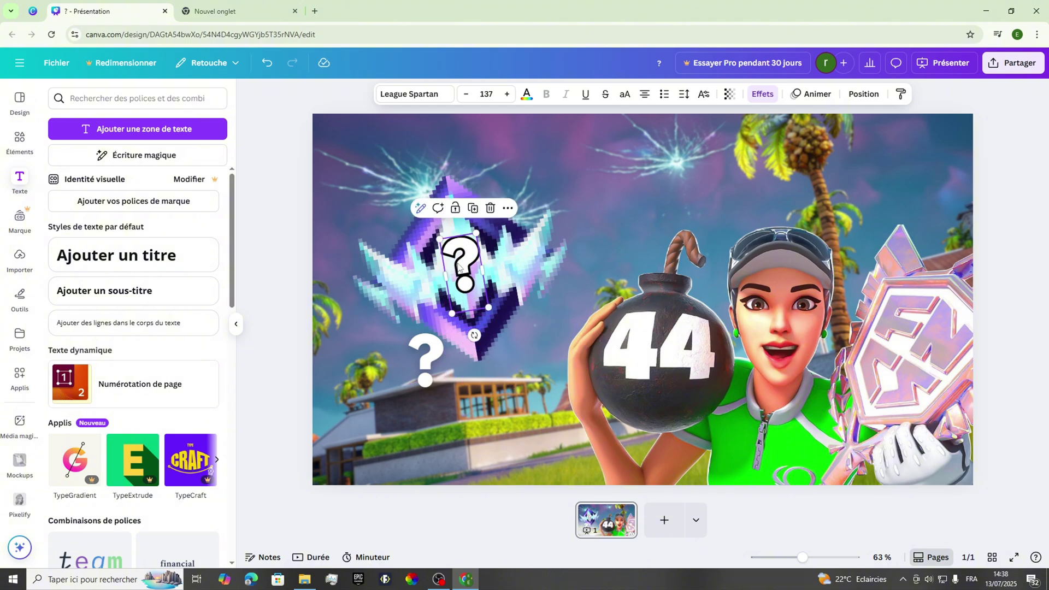
Step: Tilt the elevated question mark to match the outlined one and align it precisely on top of it
{"action": "left_click", "coordinate": [432, 359]}
{"action": "left_click_drag", "start_coordinate": [435, 357], "coordinate": [465, 264]}
{"action": "left_click_drag", "start_coordinate": [459, 336], "coordinate": [470, 355]}
{"action": "left_click_drag", "start_coordinate": [460, 266], "coordinate": [460, 263]}
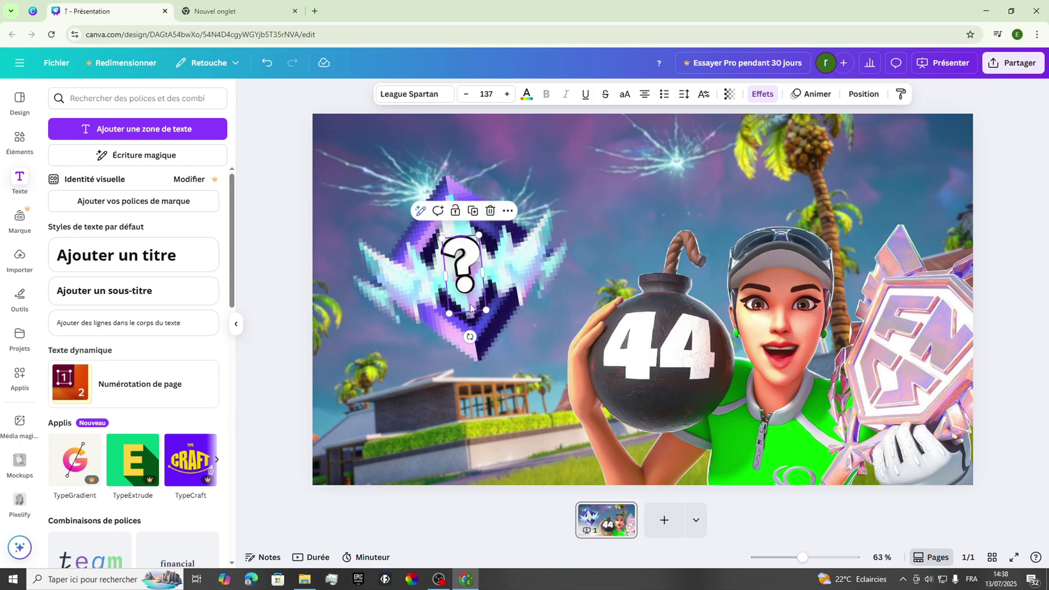
{"action": "left_click_drag", "start_coordinate": [467, 327], "coordinate": [470, 329]}
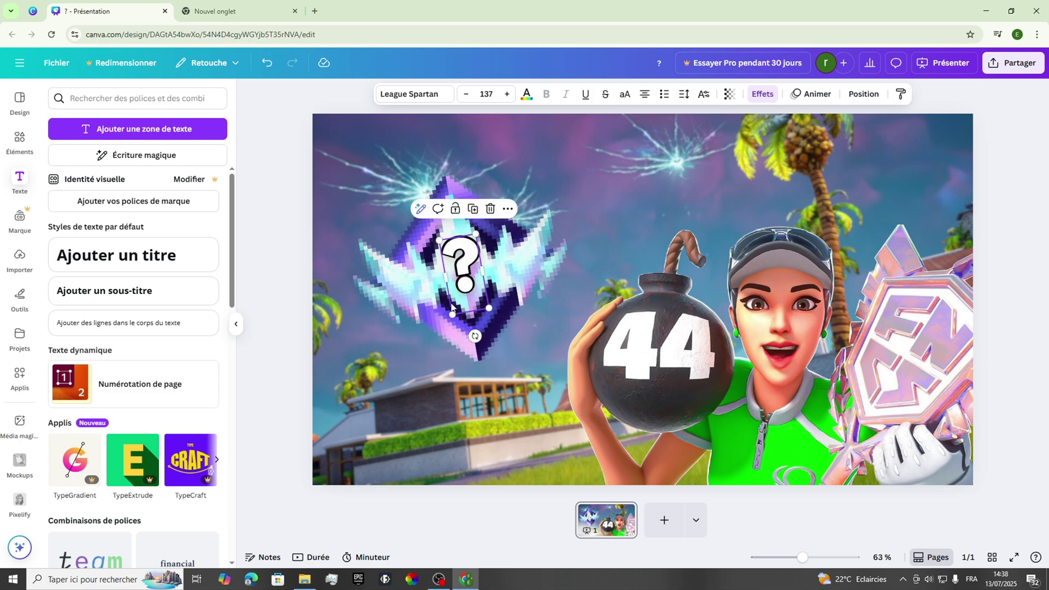
{"action": "left_click", "coordinate": [321, 299]}
{"action": "left_click_drag", "start_coordinate": [459, 263], "coordinate": [459, 258]}
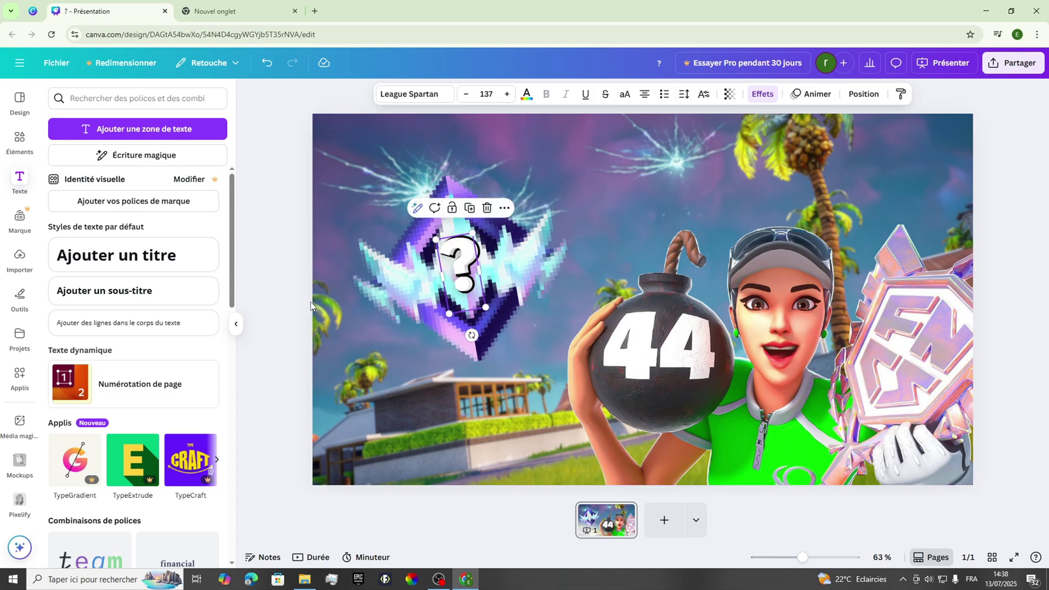
{"action": "left_click", "coordinate": [307, 307]}
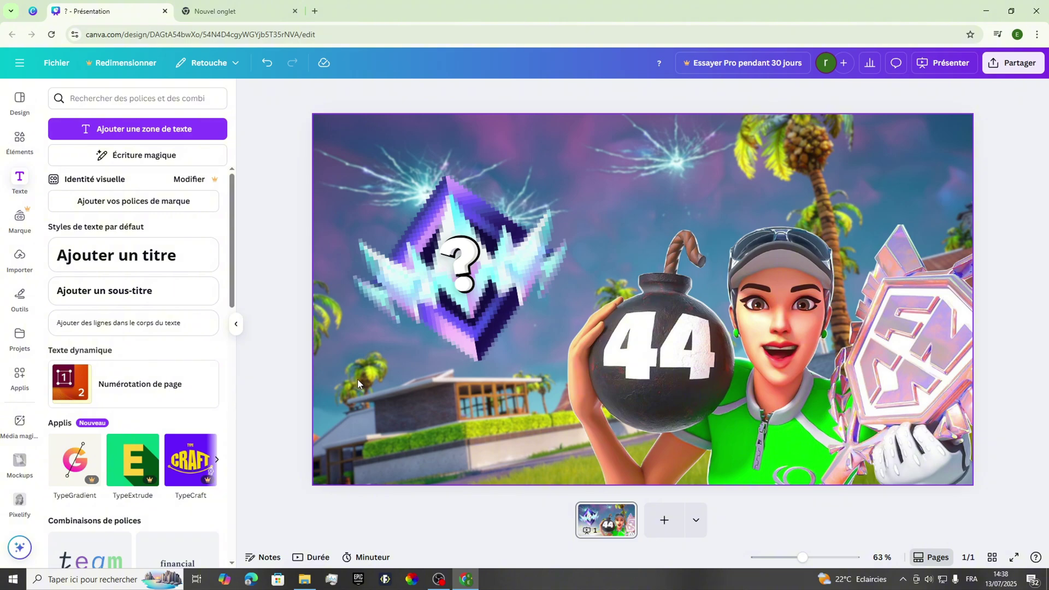
Step: Add a title text reading "1 Heure"
{"action": "key", "text": "alt+Tab"}
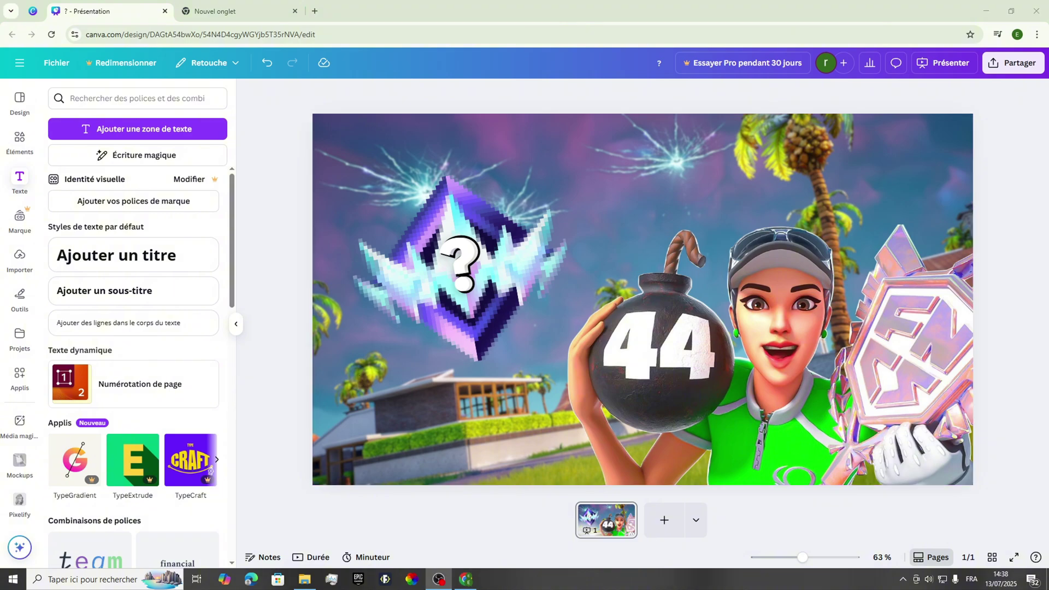
{"action": "left_click", "coordinate": [210, 272]}
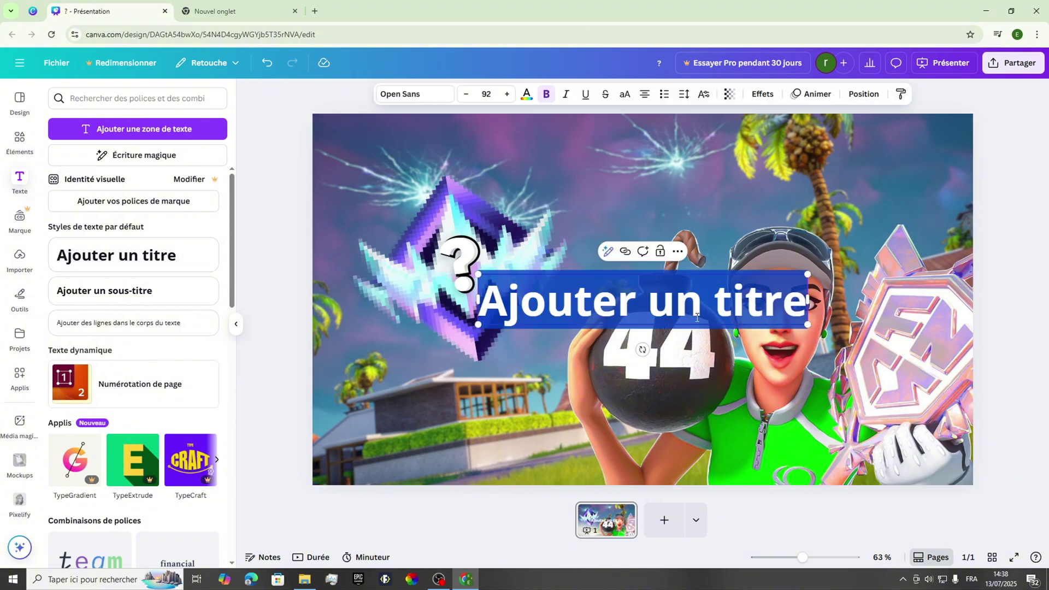
{"action": "key", "text": "BackSpace"}
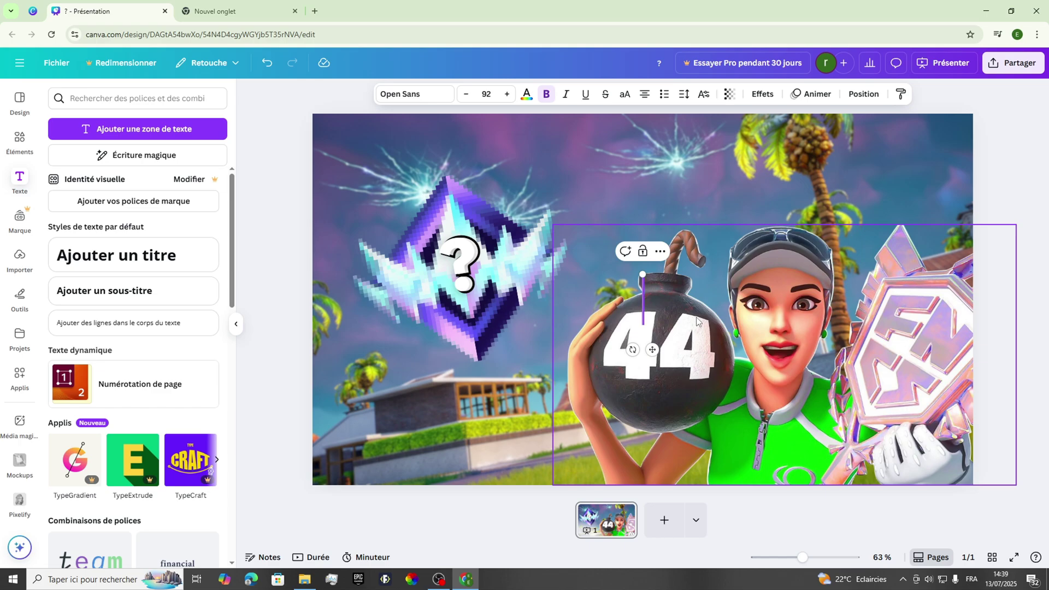
{"action": "type", "text": "1"}
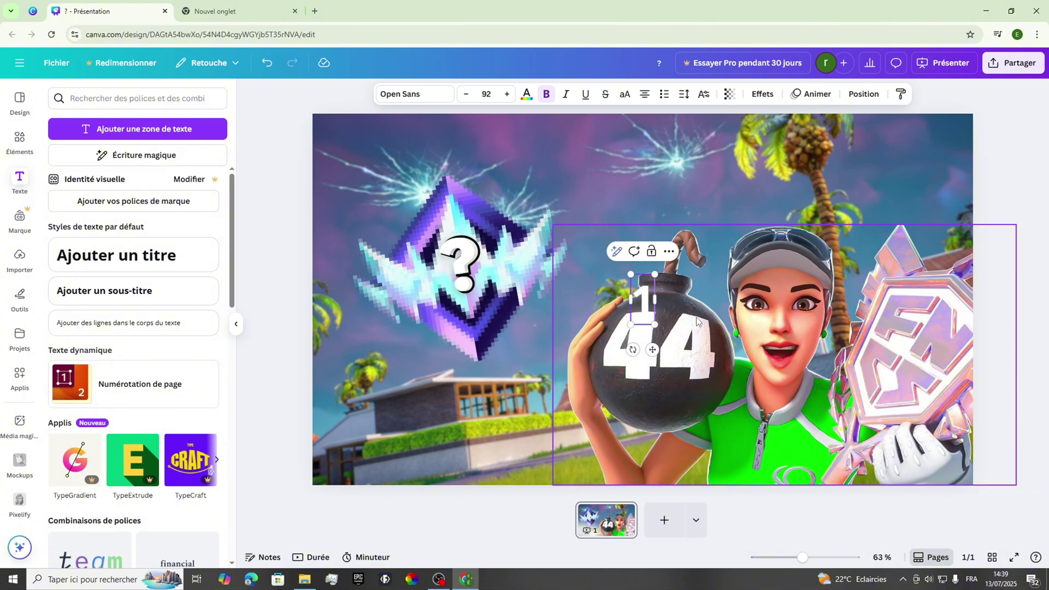
{"action": "type", "text": " b"}
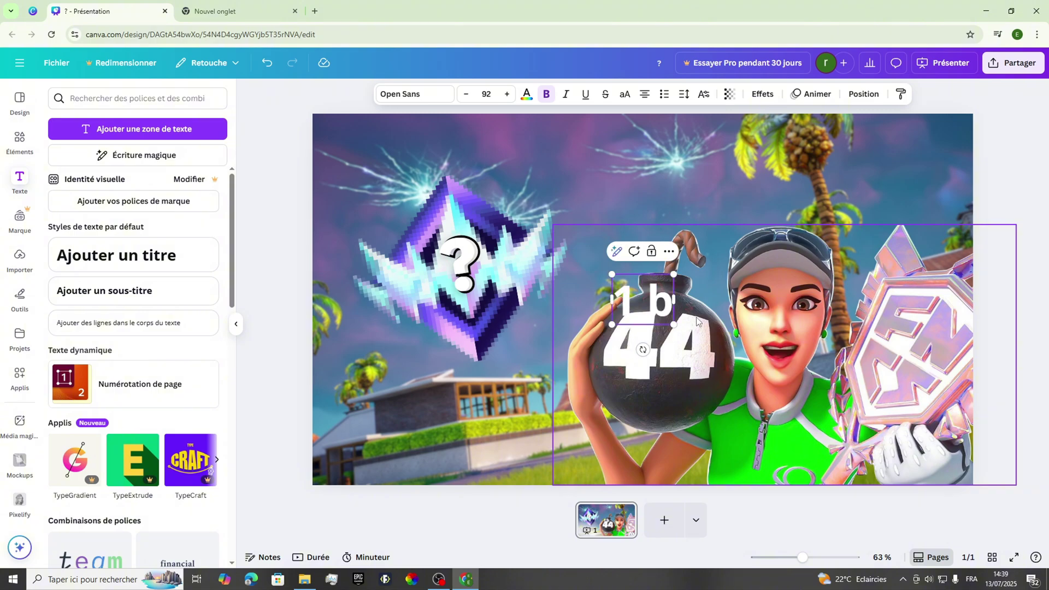
{"action": "key", "text": "BackSpace"}
{"action": "type", "text": "H"}
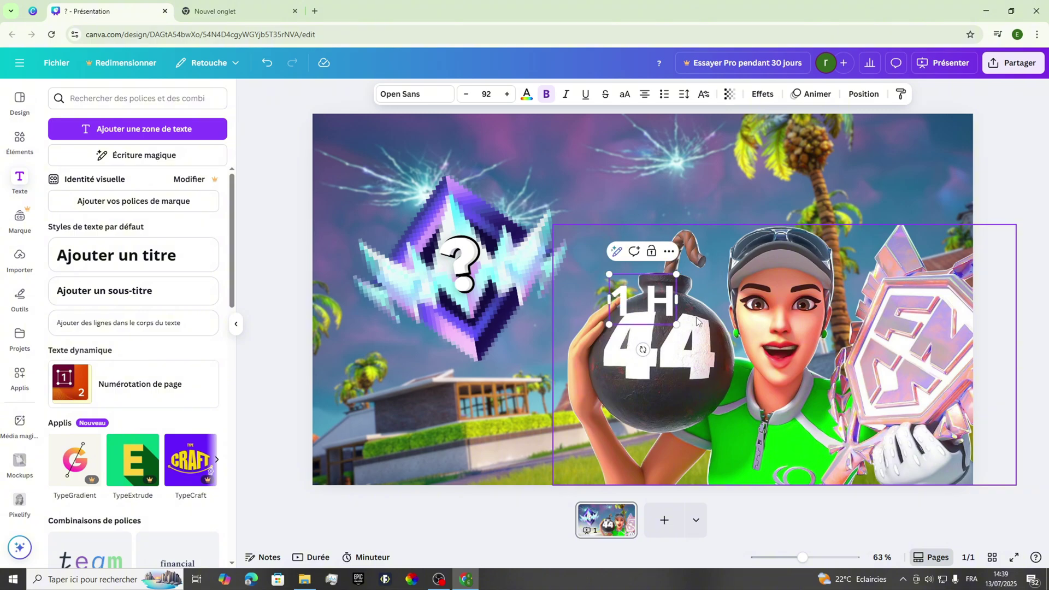
{"action": "type", "text": "eure"}
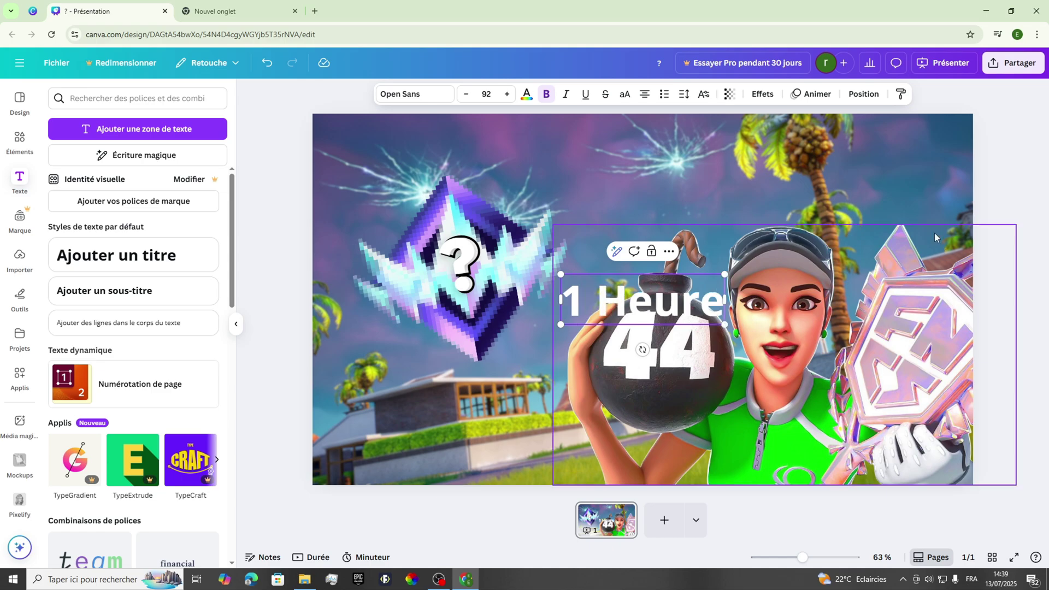
Step: Move the "1 Heure" title below the emblem and style it in Anton at size 144 with stacked black border and Élévation effects
{"action": "left_click", "coordinate": [508, 164]}
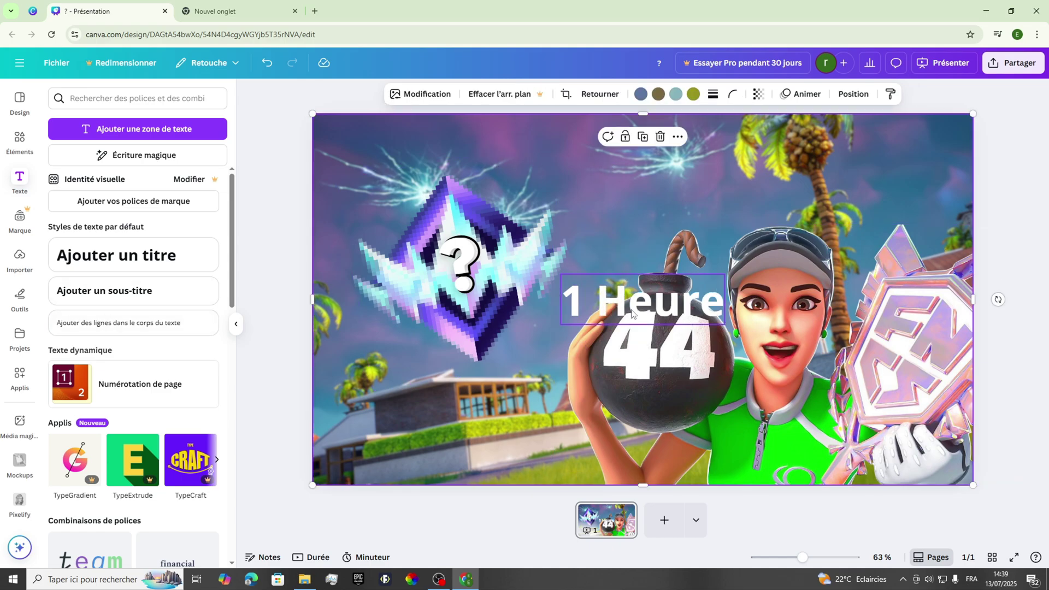
{"action": "left_click_drag", "start_coordinate": [631, 313], "coordinate": [463, 439]}
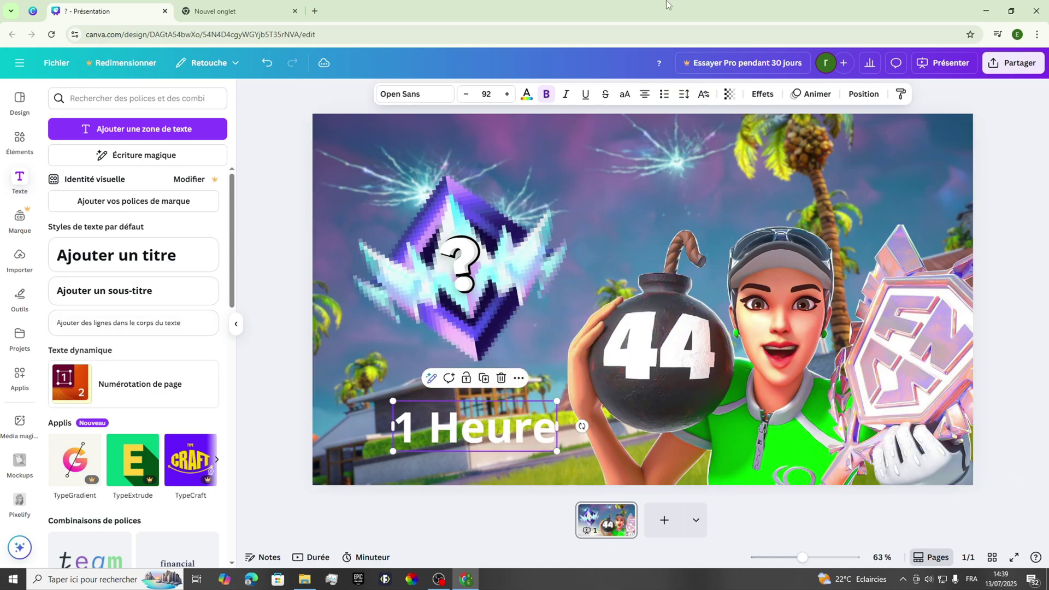
{"action": "left_click", "coordinate": [748, 99]}
{"action": "left_click", "coordinate": [199, 229]}
{"action": "key", "text": "Escape"}
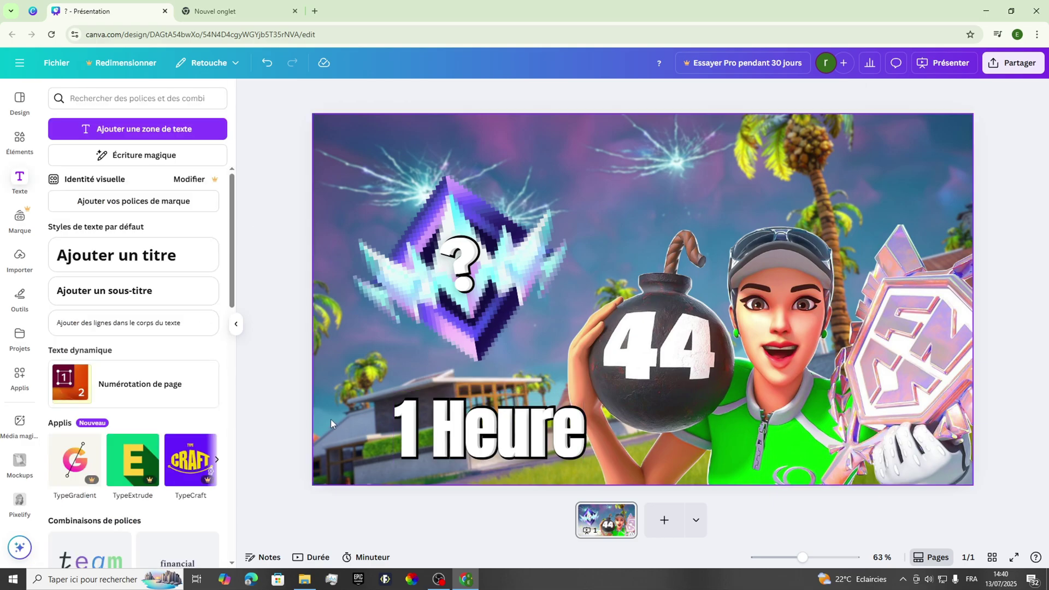
Step: Set the text colour of the front "1 Heure" copy to red
{"action": "left_click", "coordinate": [432, 421]}
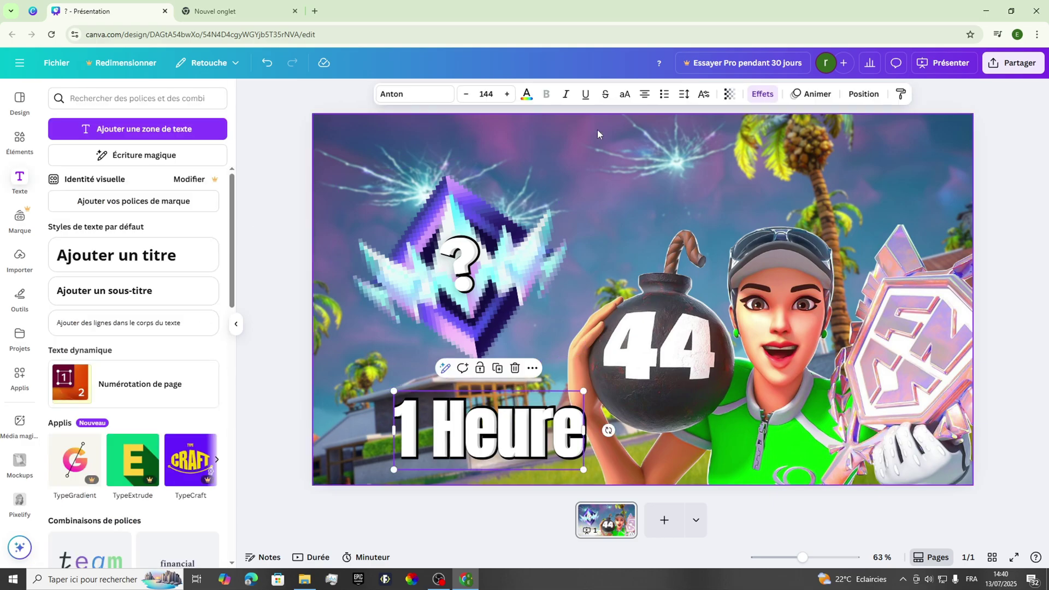
{"action": "left_click", "coordinate": [760, 94]}
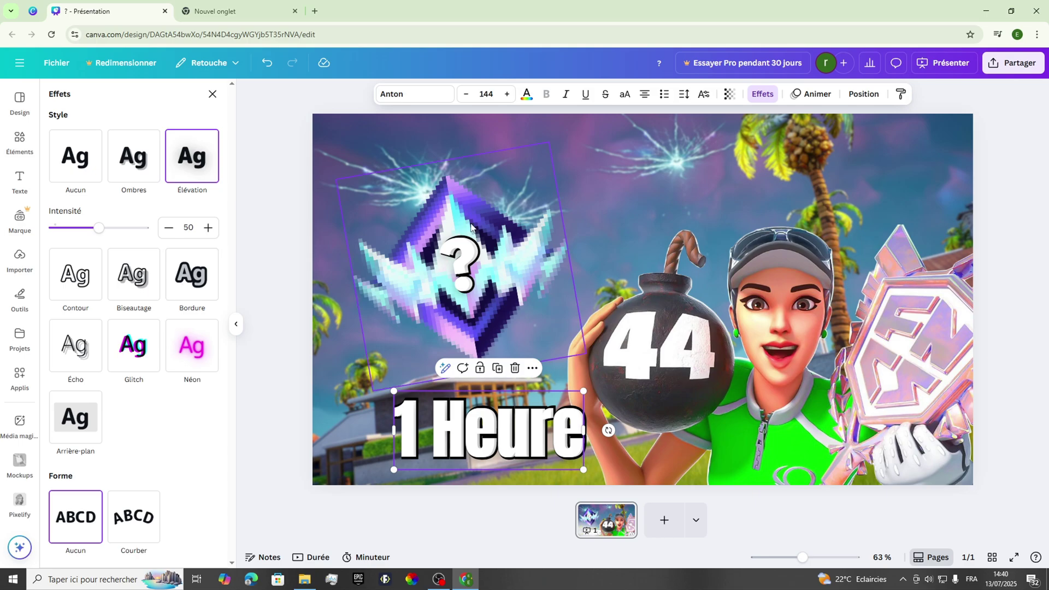
{"action": "left_click", "coordinate": [286, 267]}
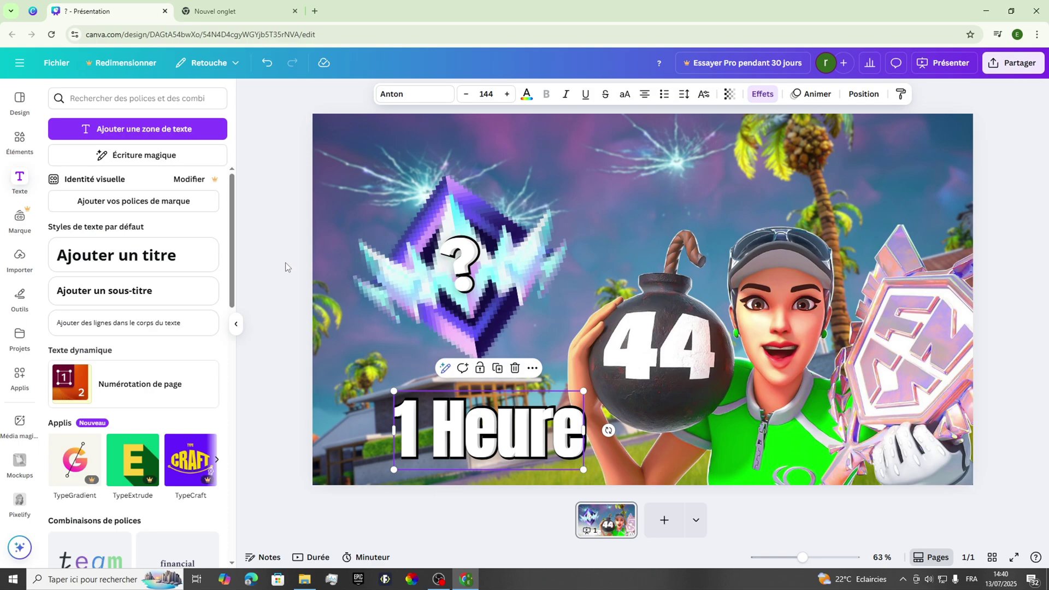
{"action": "left_click", "coordinate": [527, 94]}
{"action": "left_click", "coordinate": [85, 489]}
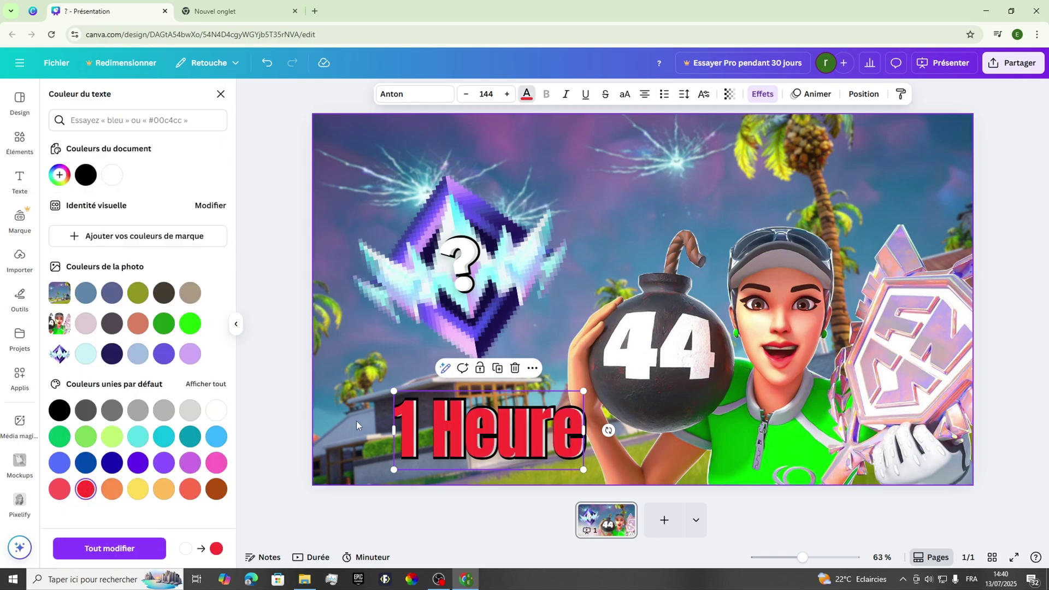
Step: Move the red "1 Heure" copy aside to reach the outlined white copy beneath it, and undo the move
{"action": "left_click_drag", "start_coordinate": [396, 466], "coordinate": [504, 414]}
{"action": "left_click", "coordinate": [508, 428]}
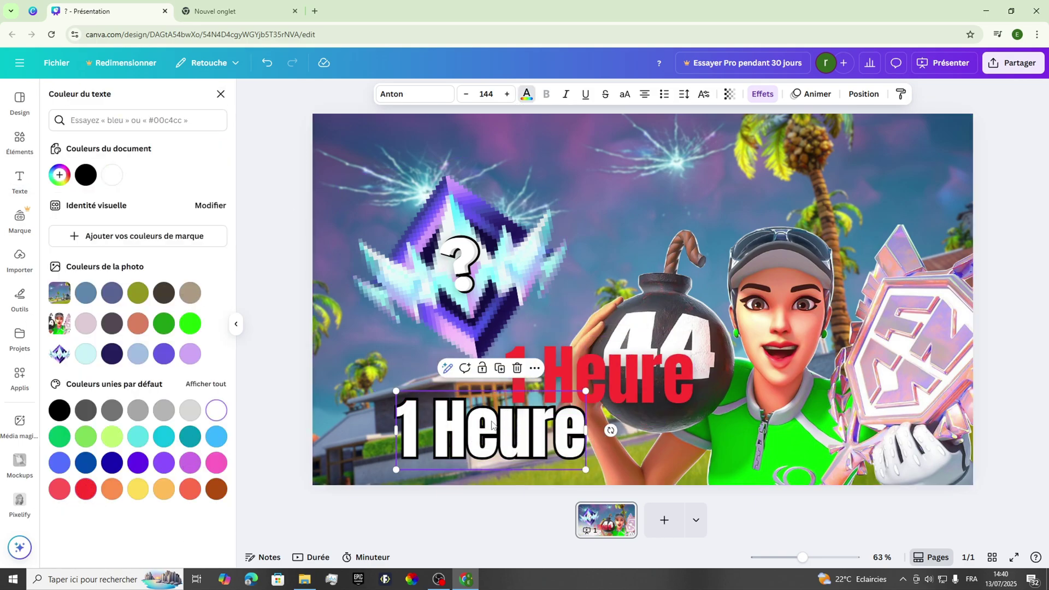
{"action": "left_click", "coordinate": [527, 94]}
{"action": "key", "text": "ctrl+z"}
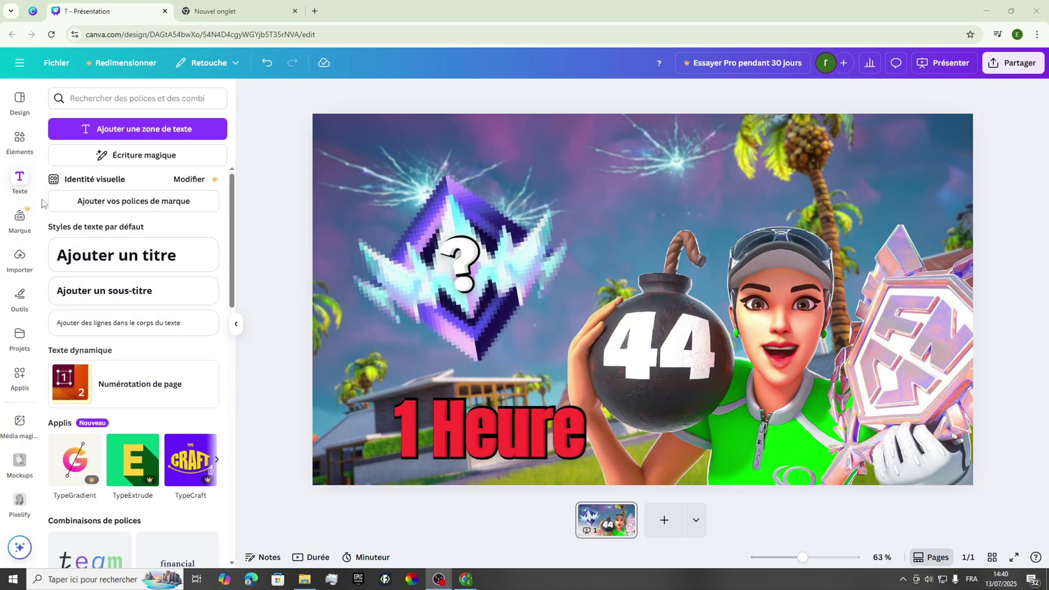
Step: Search the elements for "LUMIERE" and show all matching illustrations
{"action": "left_click", "coordinate": [25, 143]}
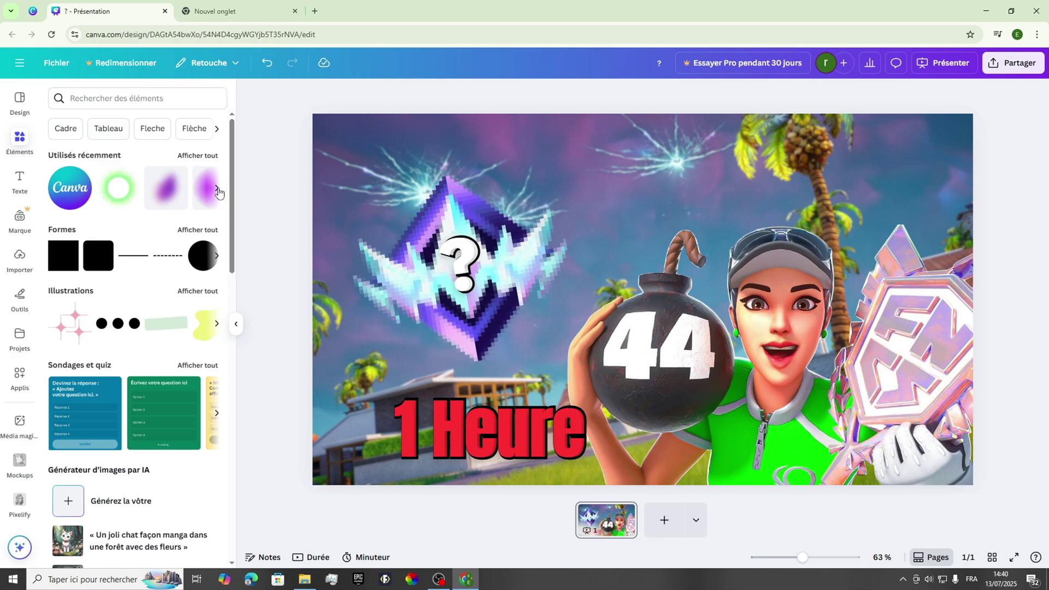
{"action": "left_click", "coordinate": [131, 99]}
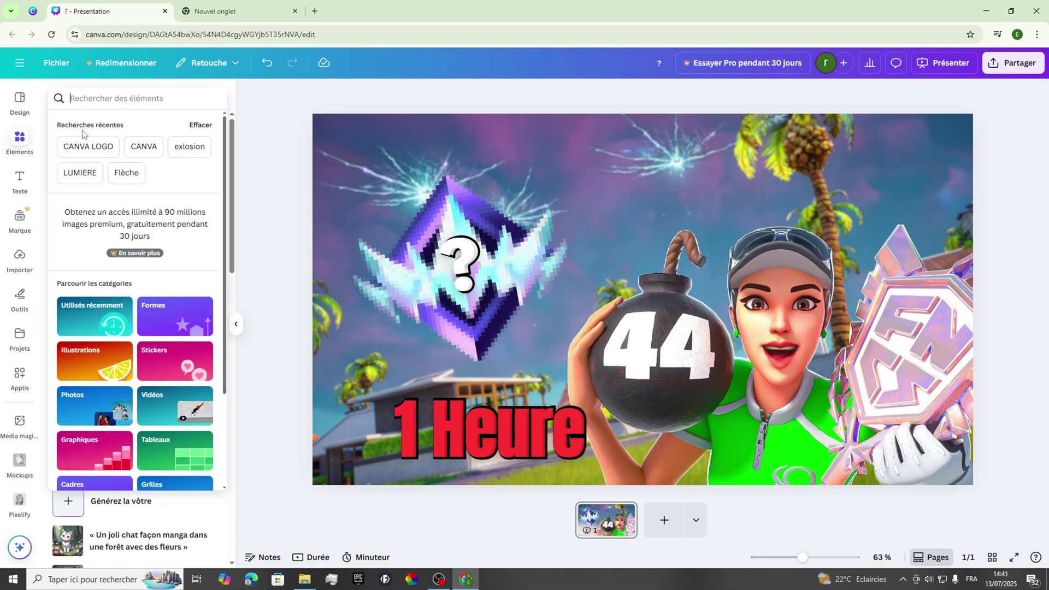
{"action": "left_click", "coordinate": [80, 172]}
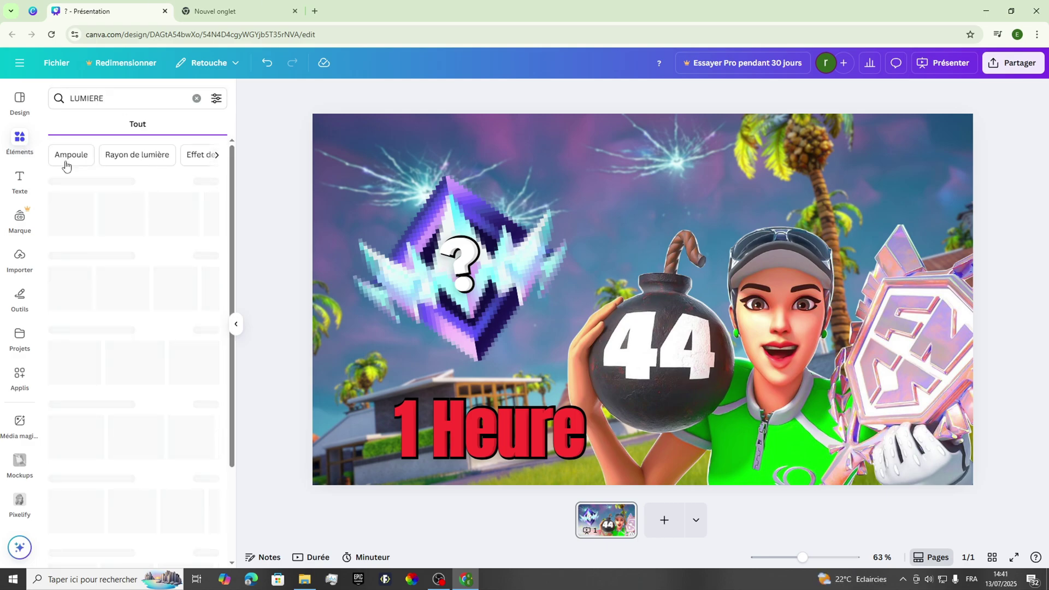
{"action": "left_click", "coordinate": [217, 214]}
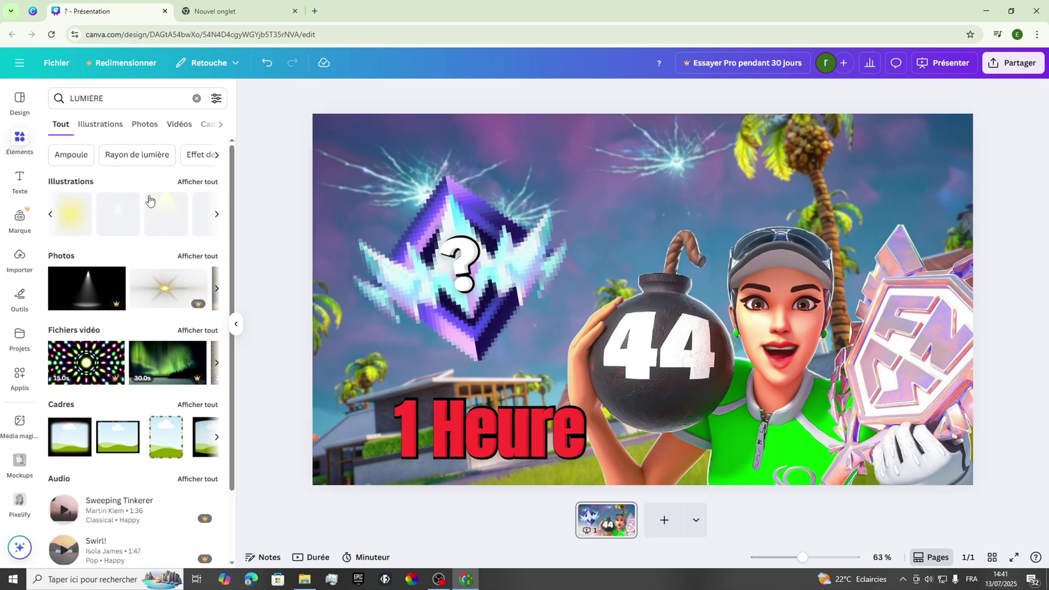
{"action": "left_click", "coordinate": [197, 181]}
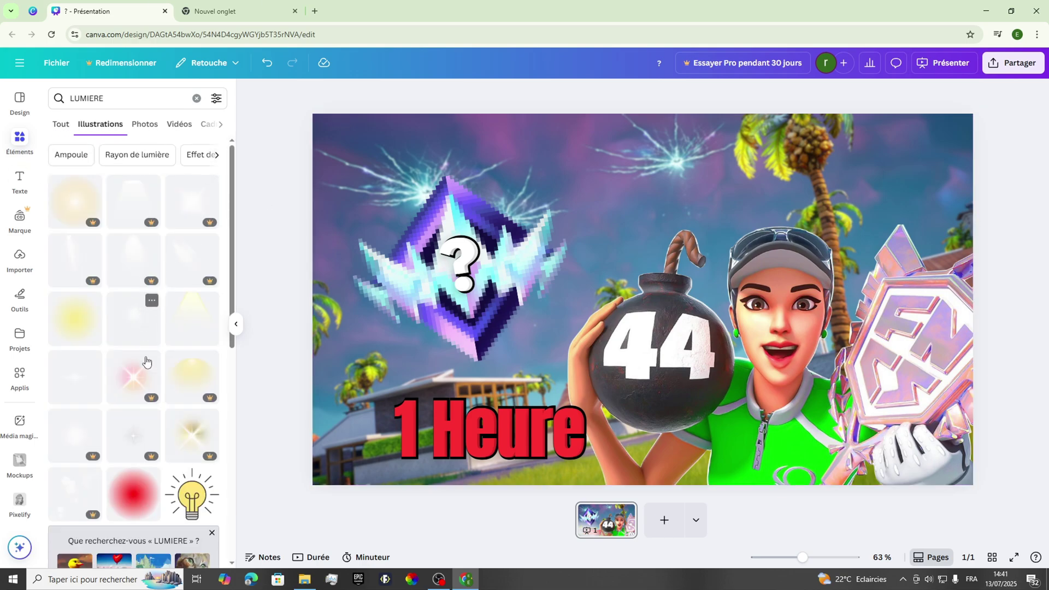
Step: Add the white light burst illustration, centre it on the rank emblem and send it behind the emblem
{"action": "scroll", "coordinate": [137, 396], "scroll_direction": "down", "scroll_amount": 2}
{"action": "scroll", "coordinate": [143, 393], "scroll_direction": "up", "scroll_amount": 2}
{"action": "scroll", "coordinate": [161, 306], "scroll_direction": "down", "scroll_amount": 5}
{"action": "left_click", "coordinate": [133, 418]}
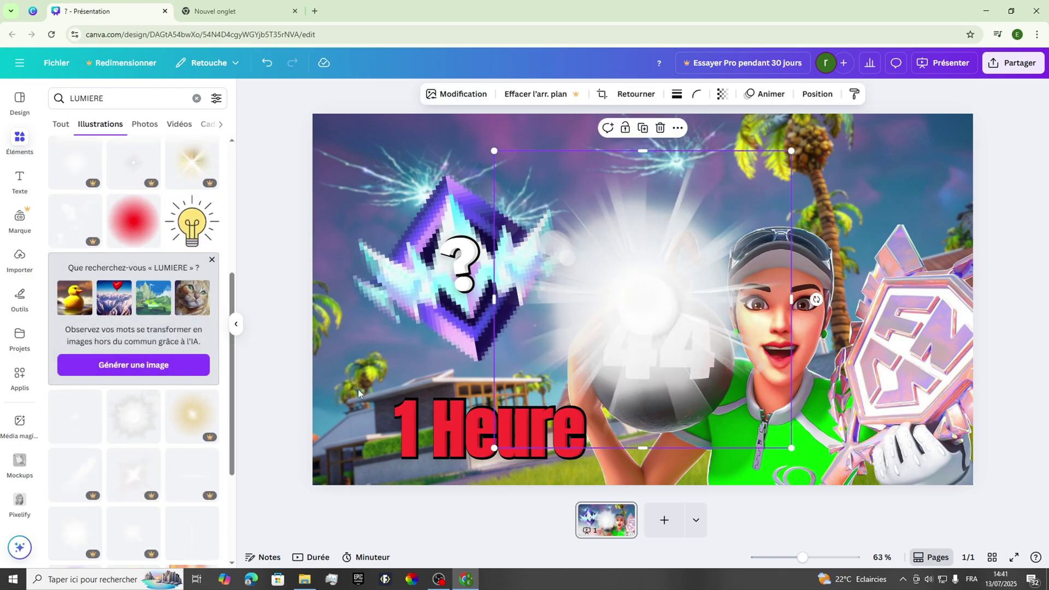
{"action": "left_click_drag", "start_coordinate": [647, 319], "coordinate": [461, 273]}
{"action": "right_click", "coordinate": [414, 283]}
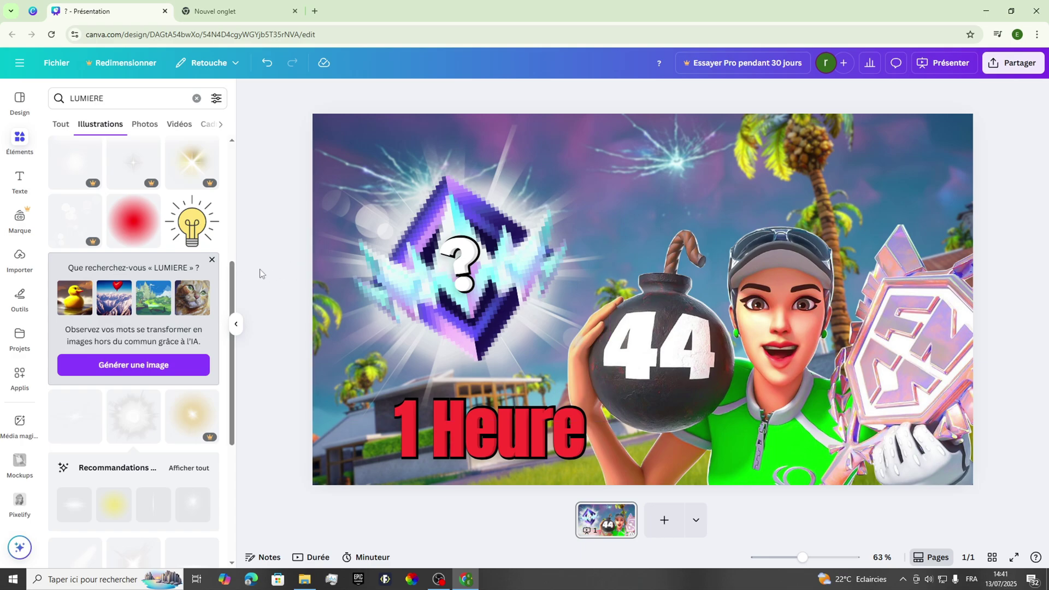
Step: Add the purple glow illustration, enlarge it and place it over the canvas's lower-left corner
{"action": "scroll", "coordinate": [169, 454], "scroll_direction": "down", "scroll_amount": 4}
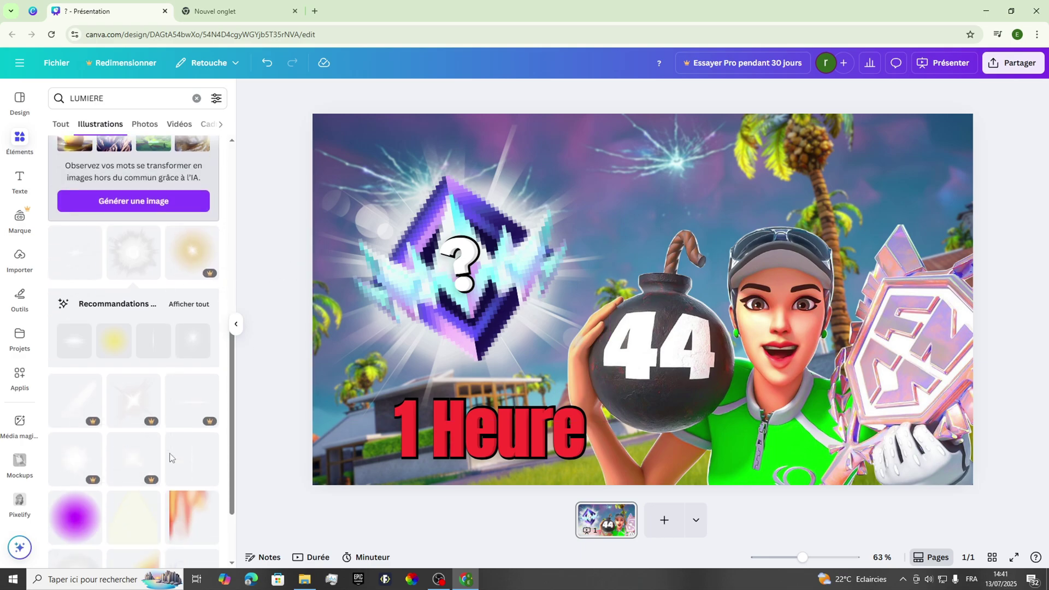
{"action": "scroll", "coordinate": [169, 454], "scroll_direction": "up", "scroll_amount": 4}
{"action": "scroll", "coordinate": [168, 453], "scroll_direction": "down", "scroll_amount": 3}
{"action": "left_click", "coordinate": [74, 510]}
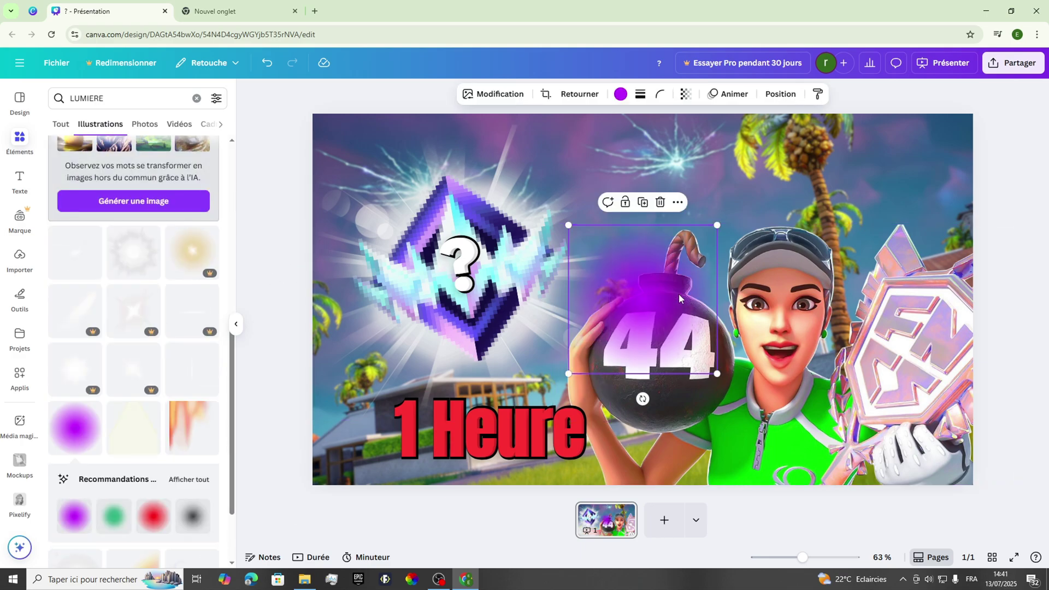
{"action": "left_click_drag", "start_coordinate": [661, 306], "coordinate": [651, 285]}
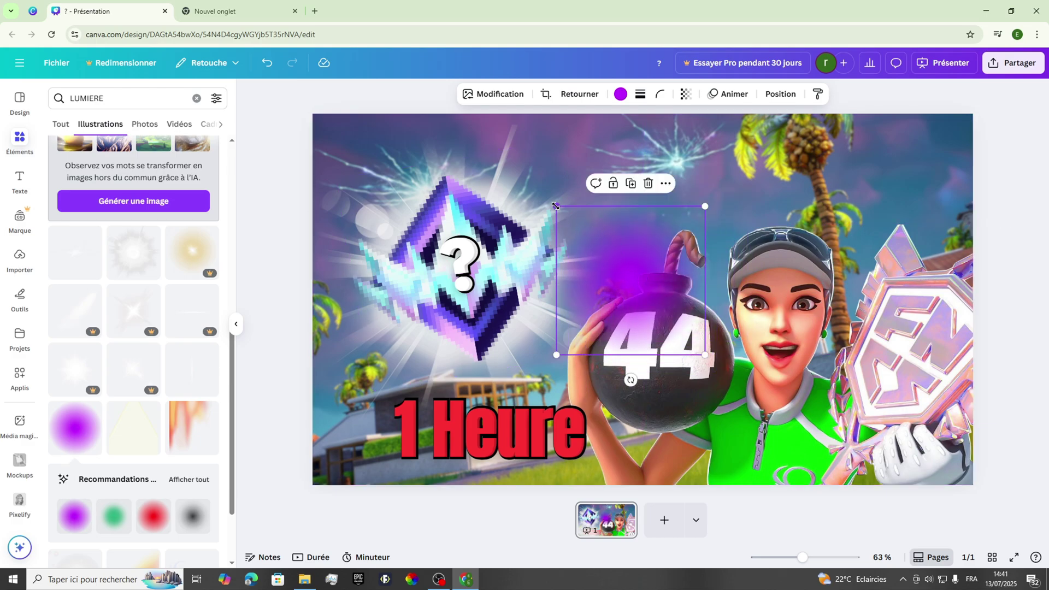
{"action": "left_click_drag", "start_coordinate": [556, 206], "coordinate": [485, 197]}
{"action": "left_click_drag", "start_coordinate": [635, 263], "coordinate": [382, 485]}
{"action": "left_click", "coordinate": [281, 254]}
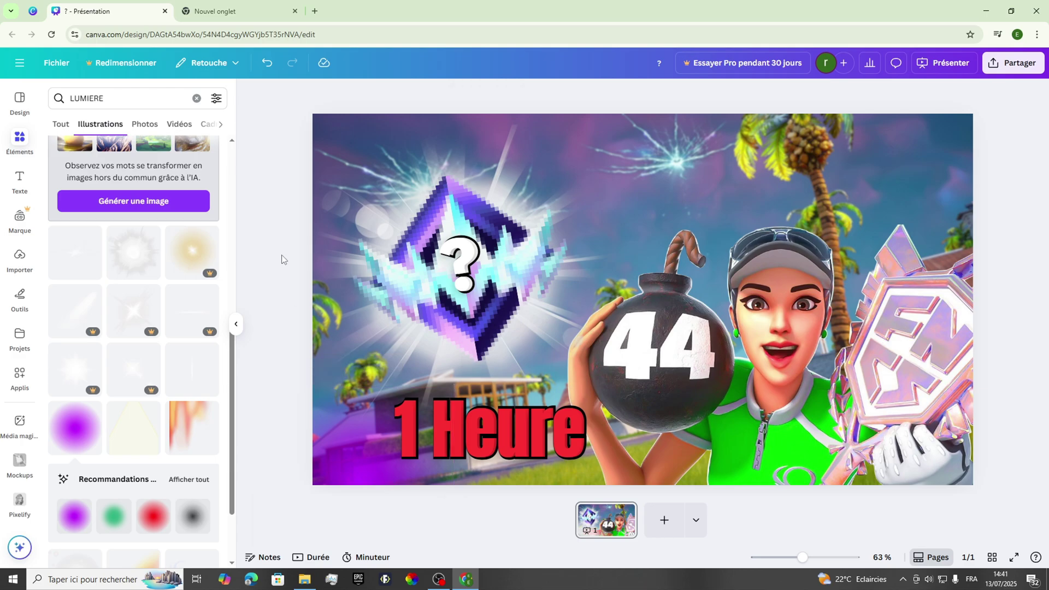
Step: Duplicate the purple glow and move the copy to the canvas's upper-right corner
{"action": "right_click", "coordinate": [377, 469]}
{"action": "left_click", "coordinate": [413, 327]}
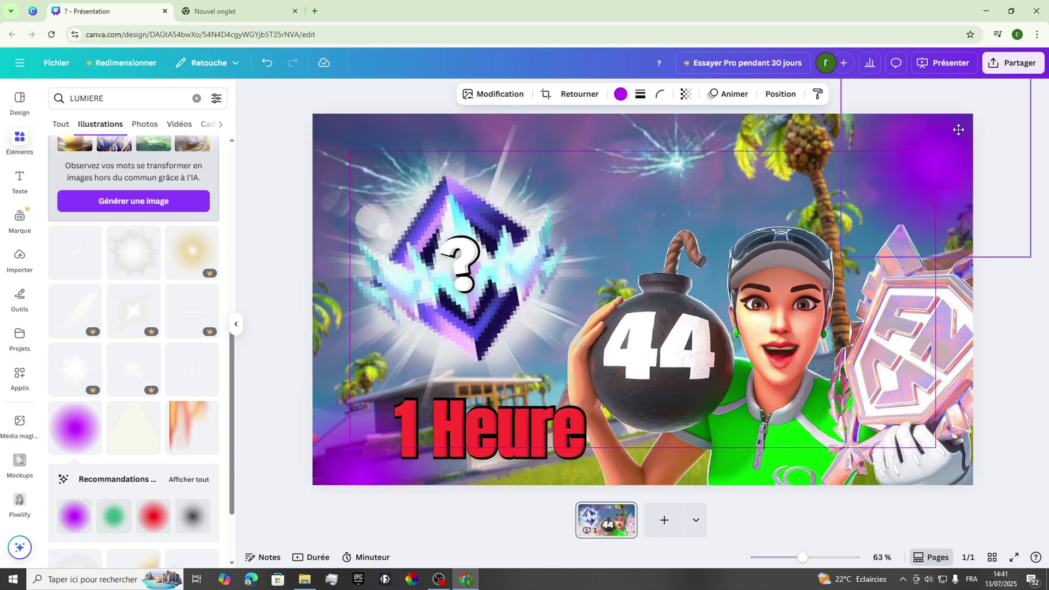
Step: Try a lower transparency value on the upper-right purple glow and restore it to 100
{"action": "left_click", "coordinate": [685, 94]}
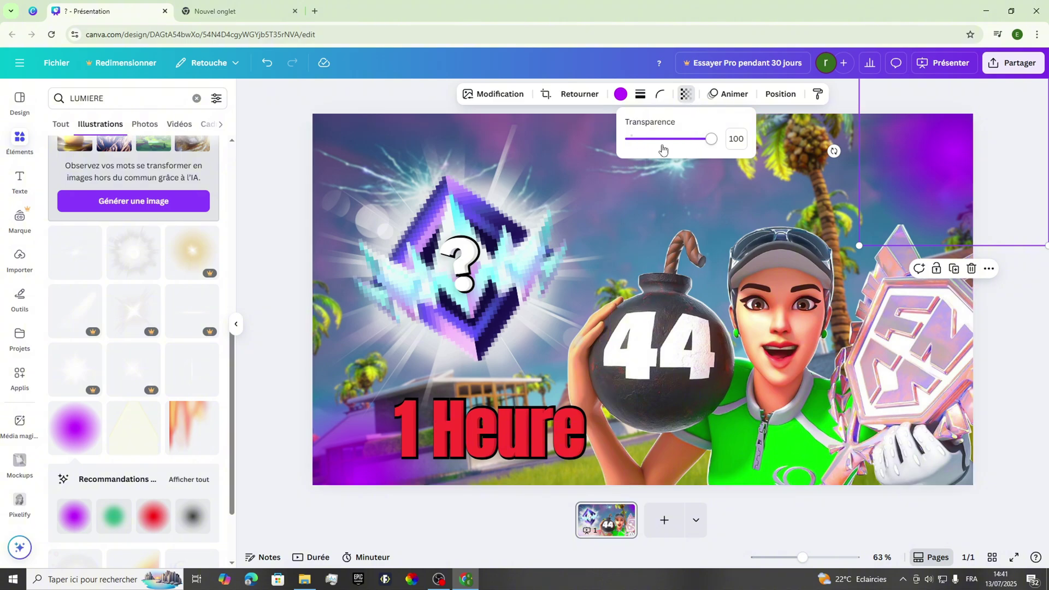
{"action": "left_click", "coordinate": [661, 143]}
{"action": "left_click_drag", "start_coordinate": [662, 146], "coordinate": [735, 150]}
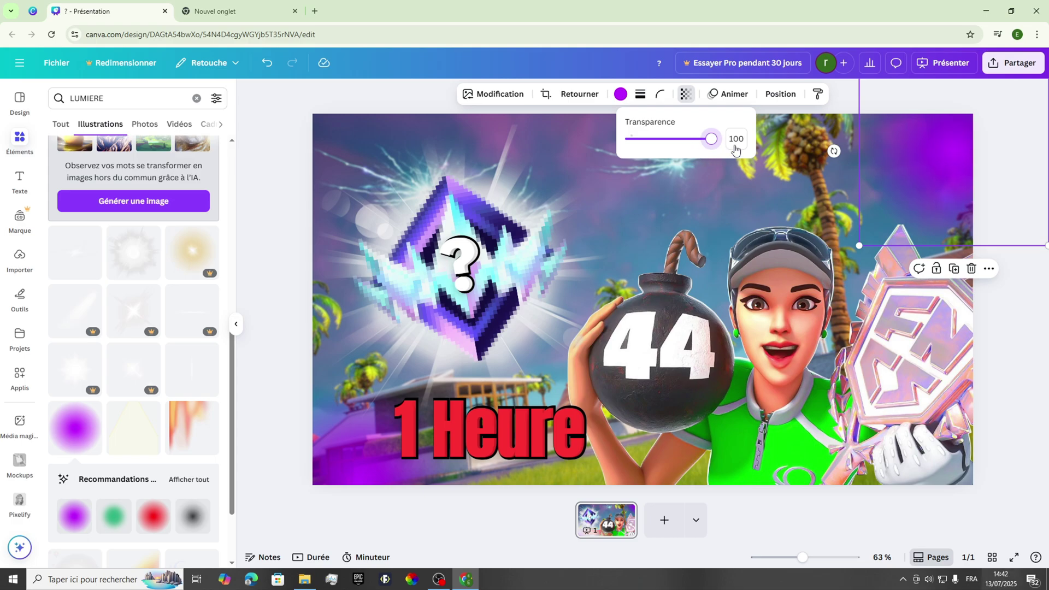
{"action": "left_click", "coordinate": [269, 193]}
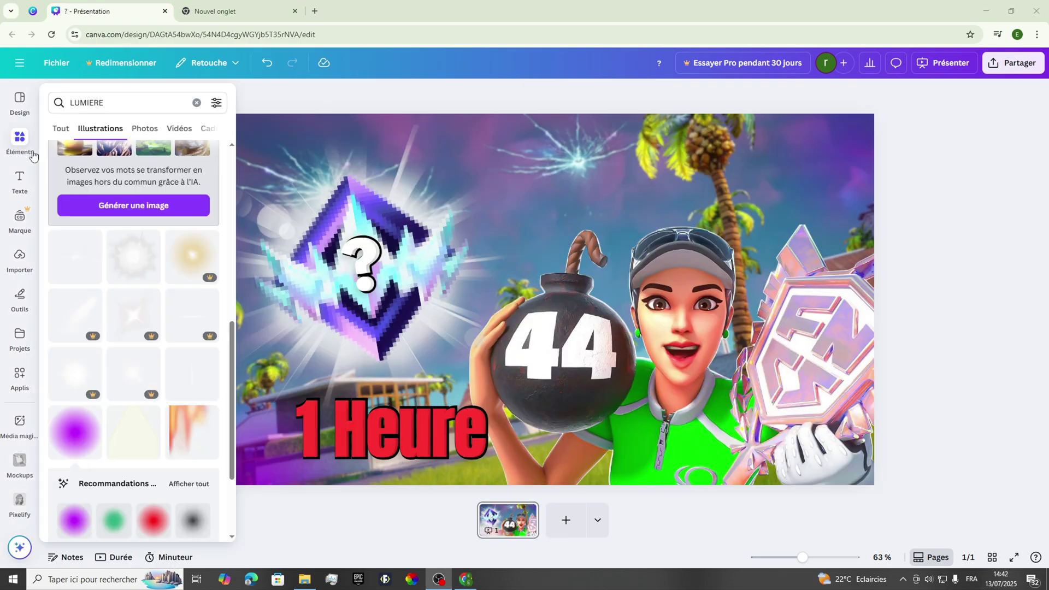
{"action": "scroll", "coordinate": [187, 278], "scroll_direction": "up", "scroll_amount": 10}
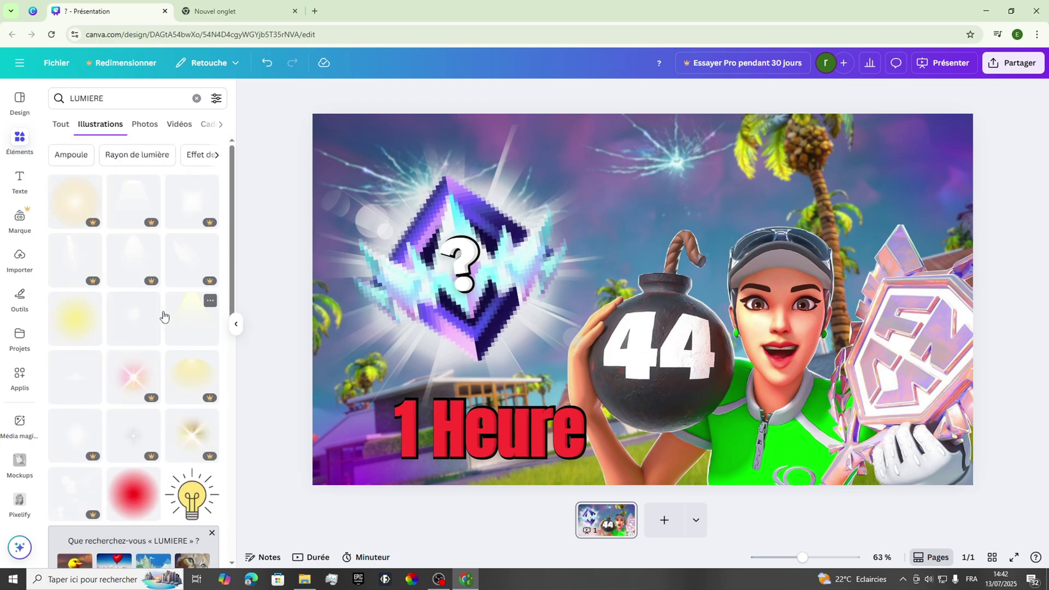
{"action": "left_click", "coordinate": [62, 130]}
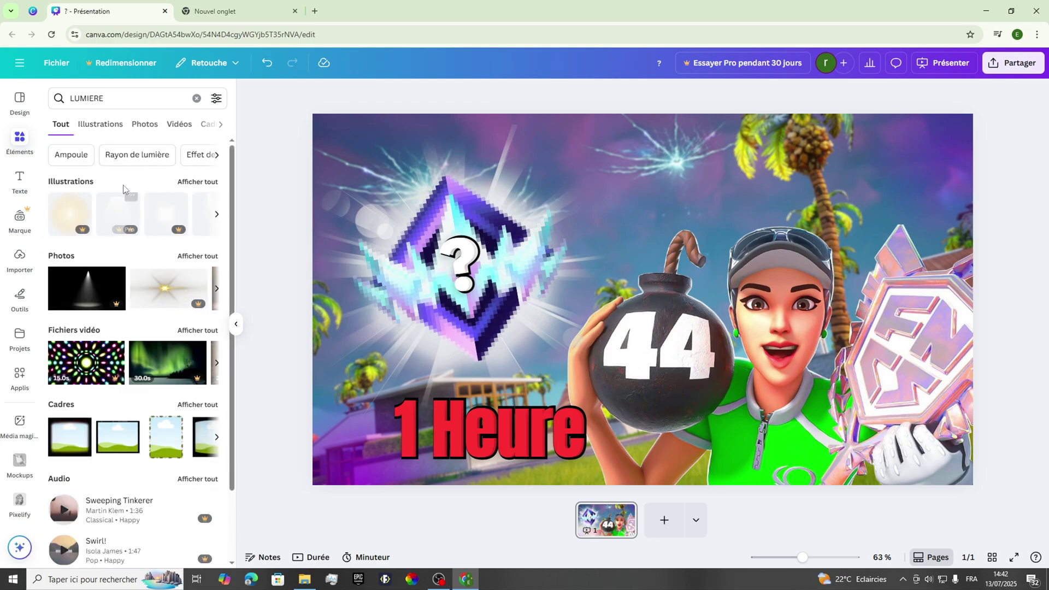
{"action": "scroll", "coordinate": [129, 313], "scroll_direction": "down", "scroll_amount": 2}
{"action": "scroll", "coordinate": [146, 294], "scroll_direction": "up", "scroll_amount": 2}
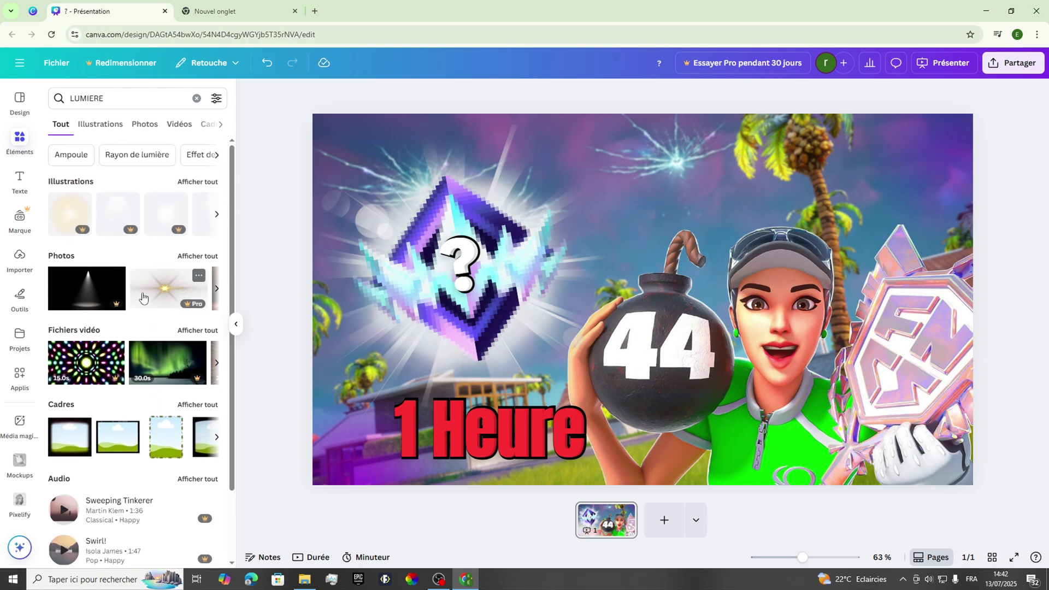
Step: Replace the element search with "exlosion" and show all matching illustrations
{"action": "left_click", "coordinate": [118, 105]}
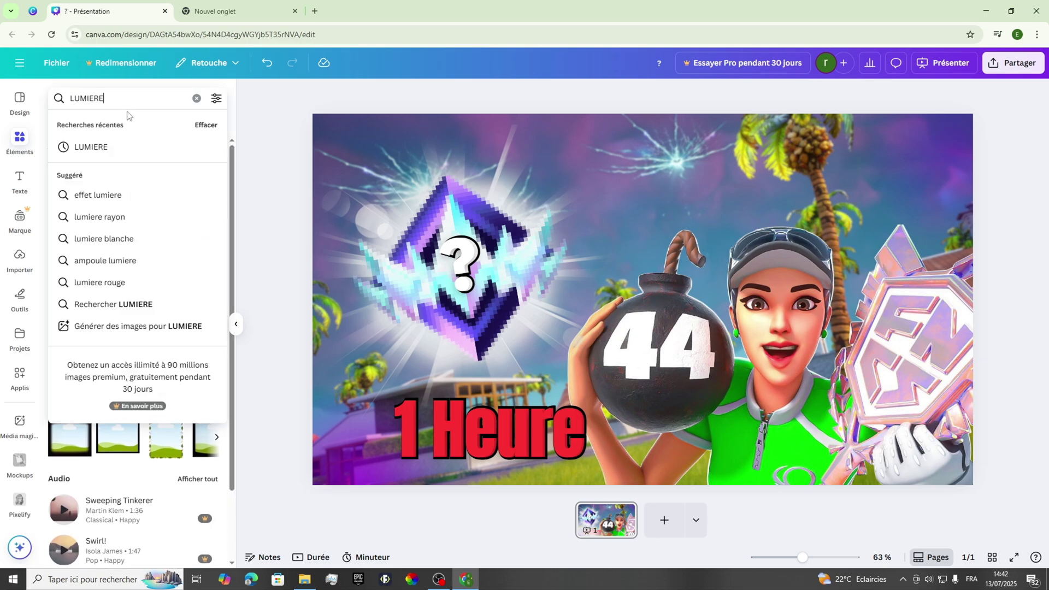
{"action": "key", "text": "BackSpace"}
{"action": "key", "text": "BackSpace"}
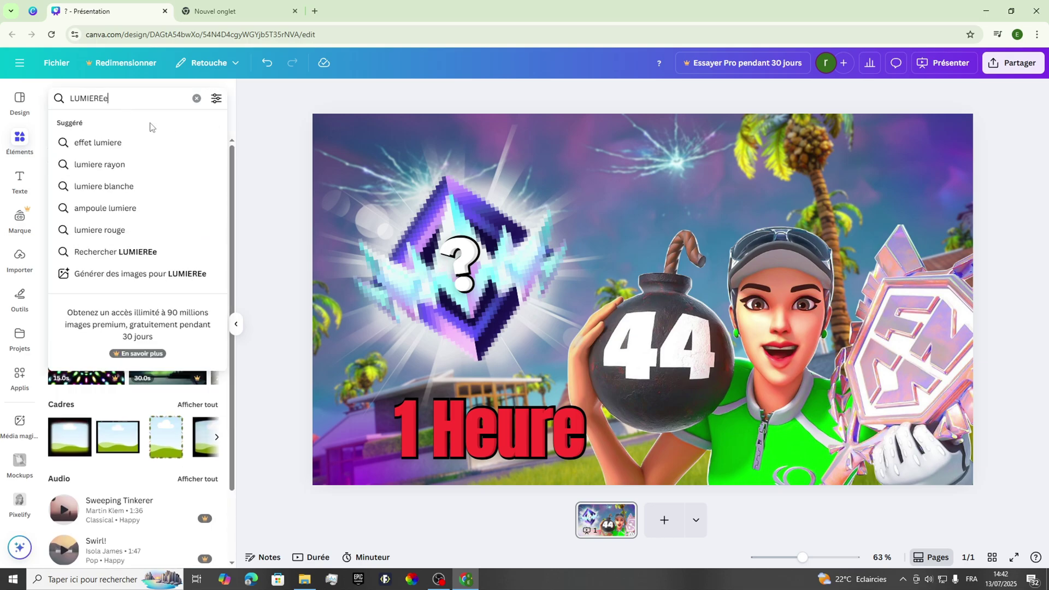
{"action": "key", "text": "BackSpace"}
{"action": "key", "text": "BackSpace"}
{"action": "key", "text": "BackSpace"}
{"action": "key", "text": "BackSpace"}
{"action": "key", "text": "BackSpace"}
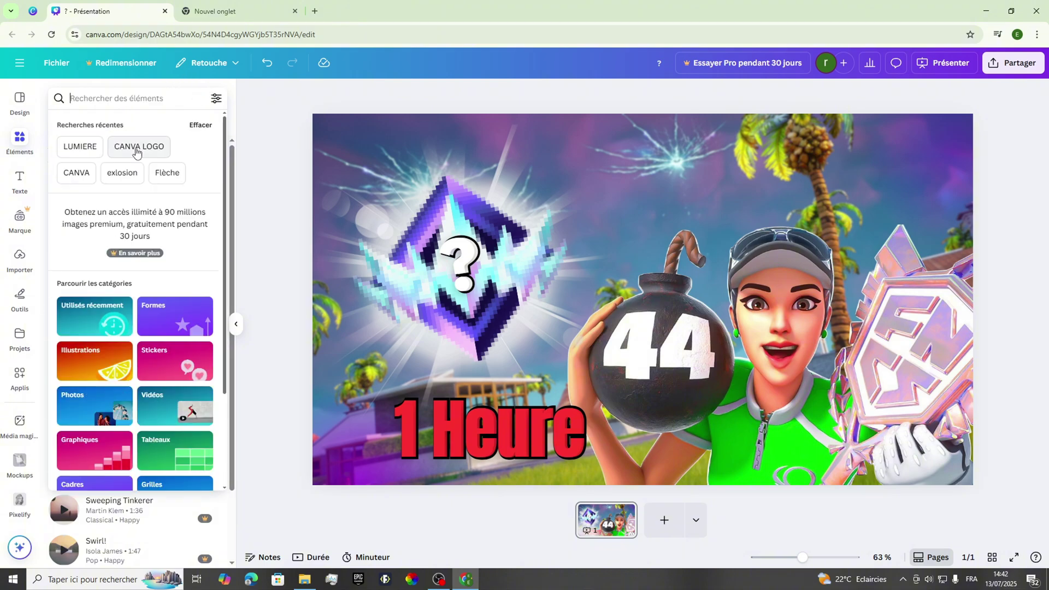
{"action": "type", "text": "exlosion"}
{"action": "key", "text": "Return"}
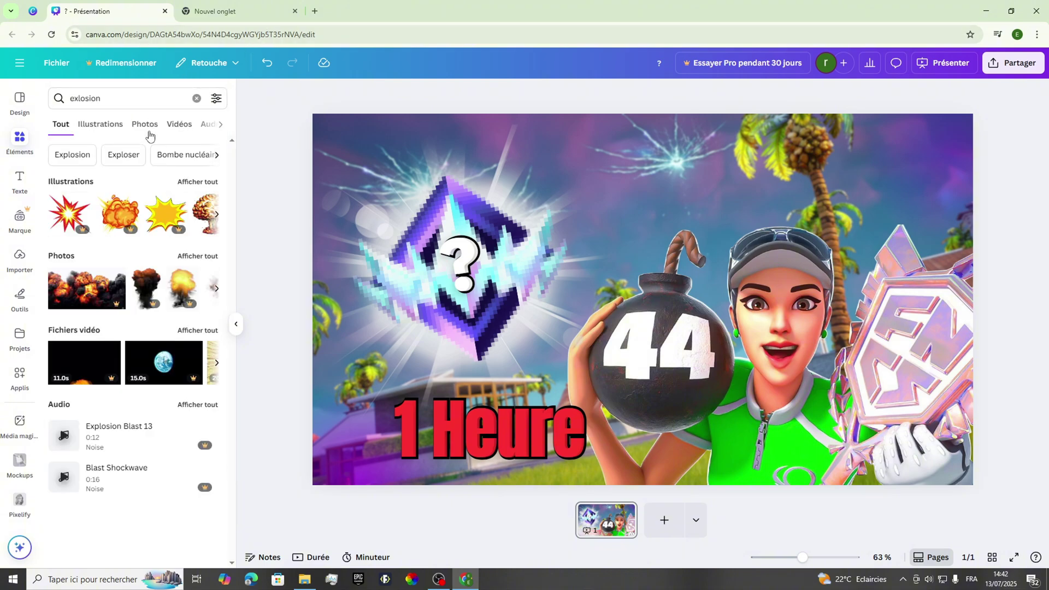
{"action": "left_click", "coordinate": [190, 182]}
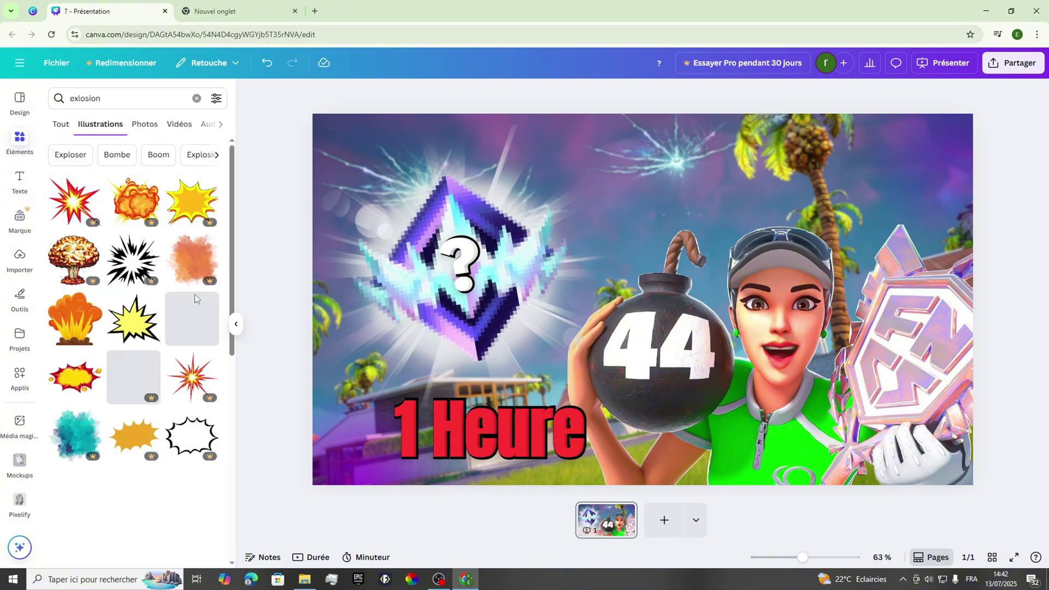
Step: Add the gold radiating lines illustration above the bomb and recolour it with the document's red
{"action": "scroll", "coordinate": [170, 399], "scroll_direction": "down", "scroll_amount": 5}
{"action": "scroll", "coordinate": [169, 399], "scroll_direction": "down", "scroll_amount": 10}
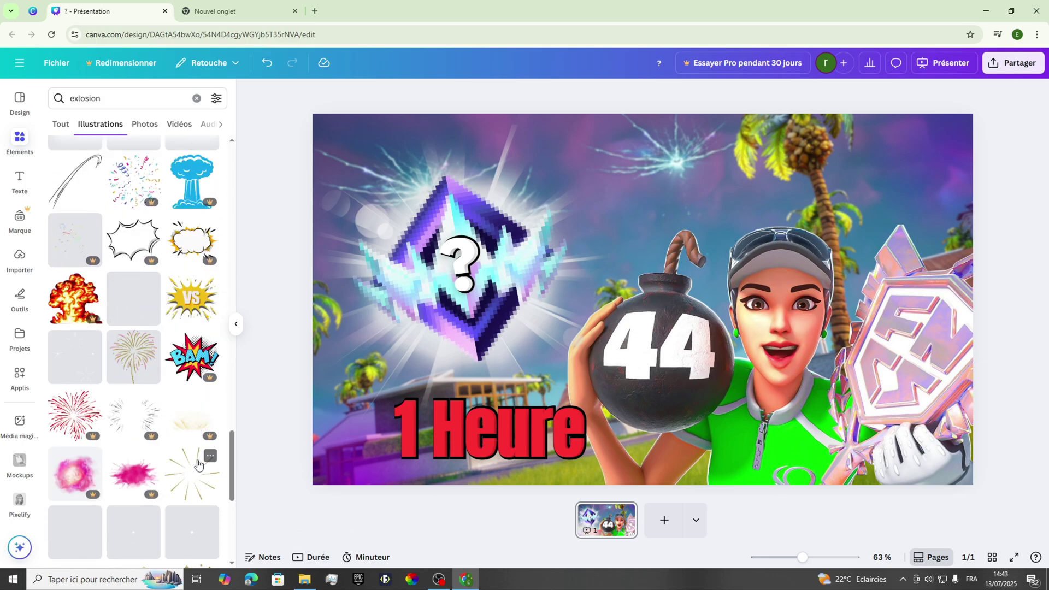
{"action": "left_click", "coordinate": [187, 471]}
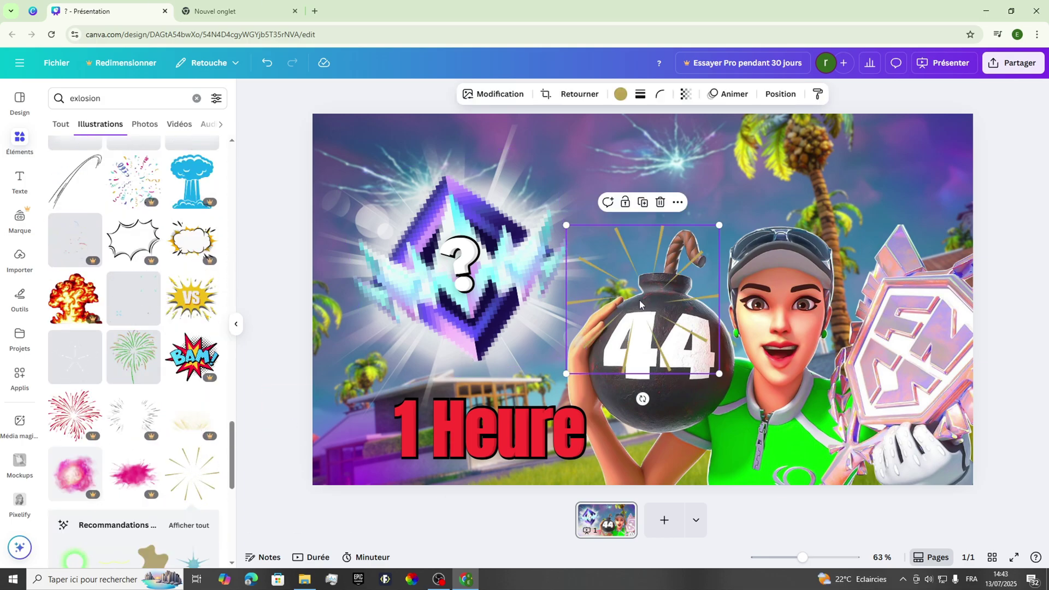
{"action": "left_click_drag", "start_coordinate": [640, 302], "coordinate": [635, 251]}
{"action": "left_click", "coordinate": [620, 94]}
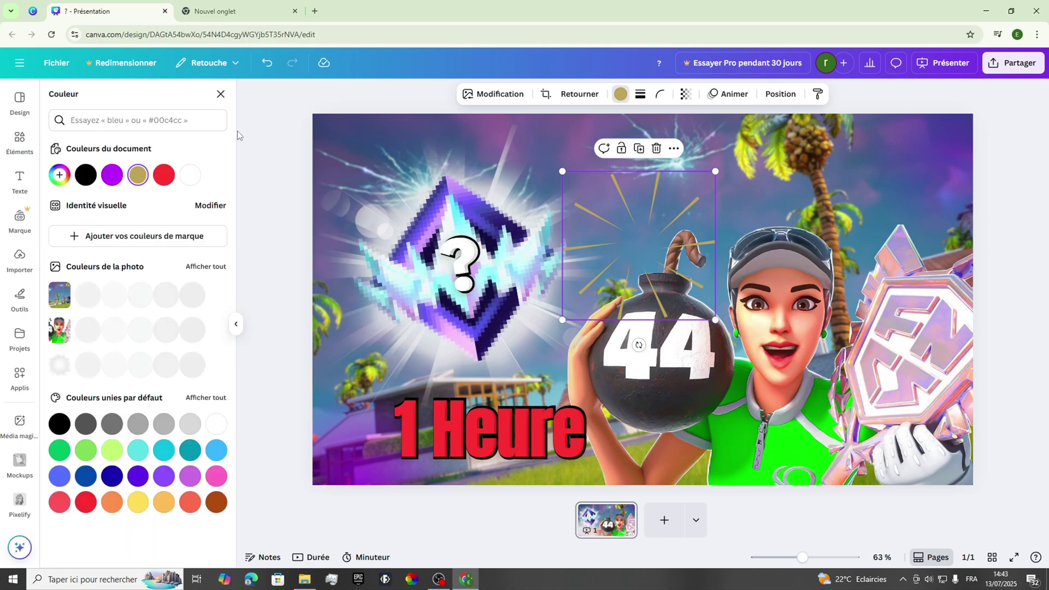
{"action": "left_click", "coordinate": [164, 176]}
{"action": "key", "text": "Escape"}
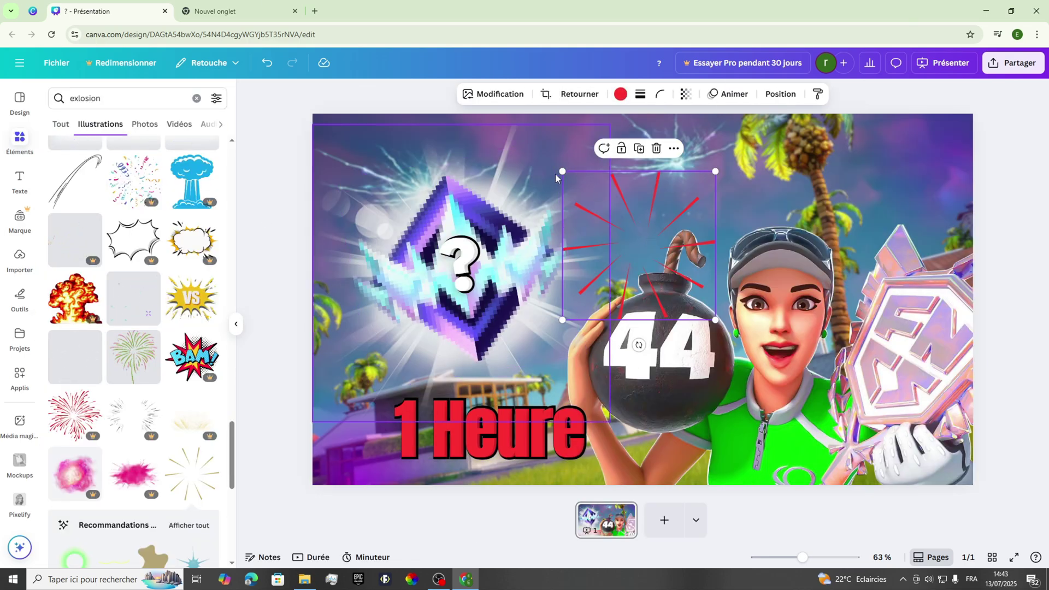
Step: Enlarge the red radiating lines beyond the canvas height, centre them around the rank emblem and open their object options
{"action": "left_click_drag", "start_coordinate": [555, 174], "coordinate": [490, 332]}
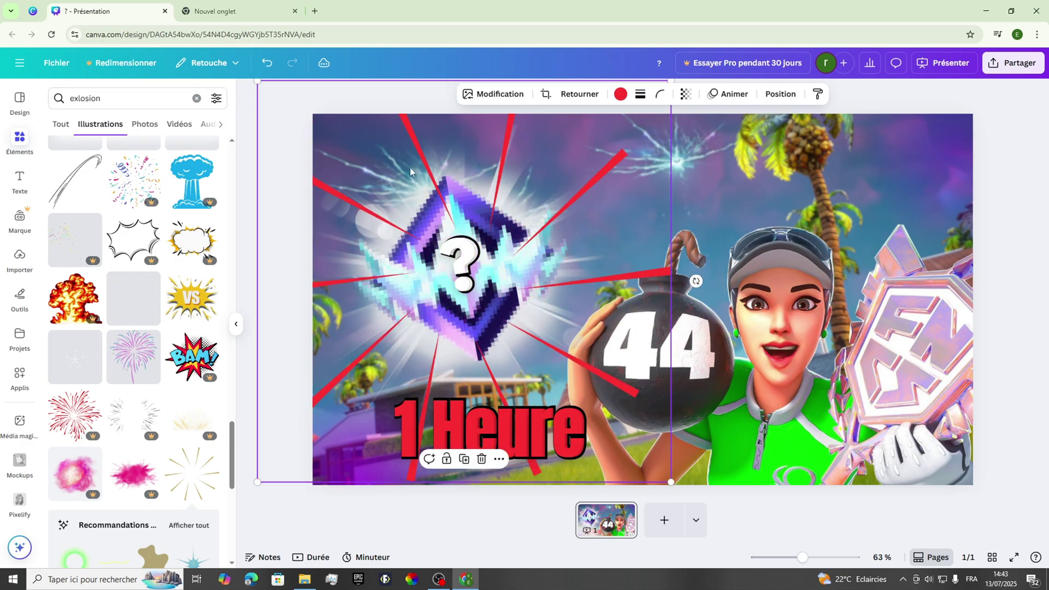
{"action": "left_click_drag", "start_coordinate": [592, 268], "coordinate": [805, 424]}
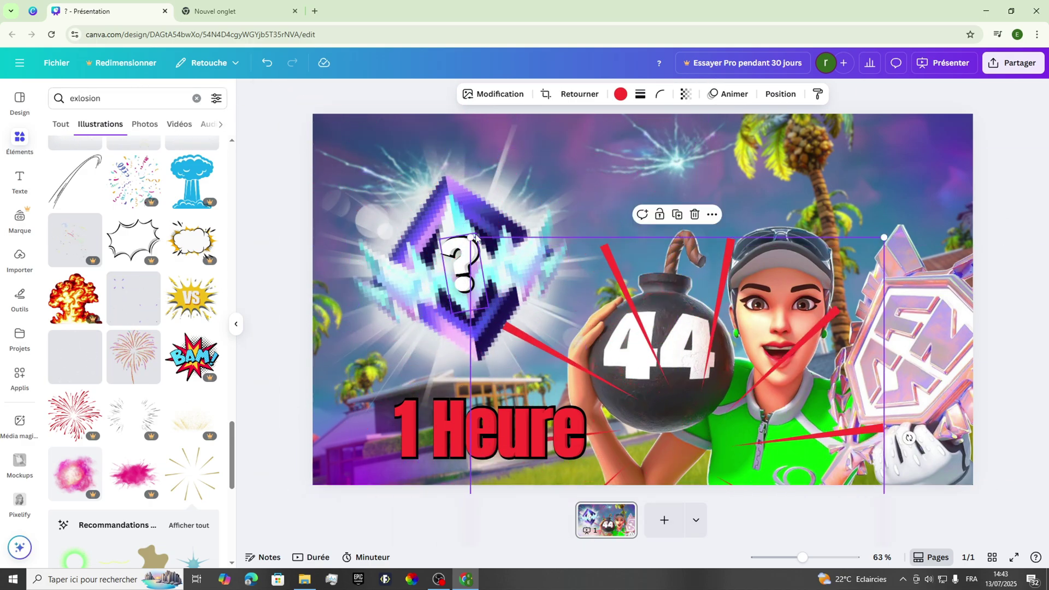
{"action": "left_click_drag", "start_coordinate": [474, 237], "coordinate": [140, 43]}
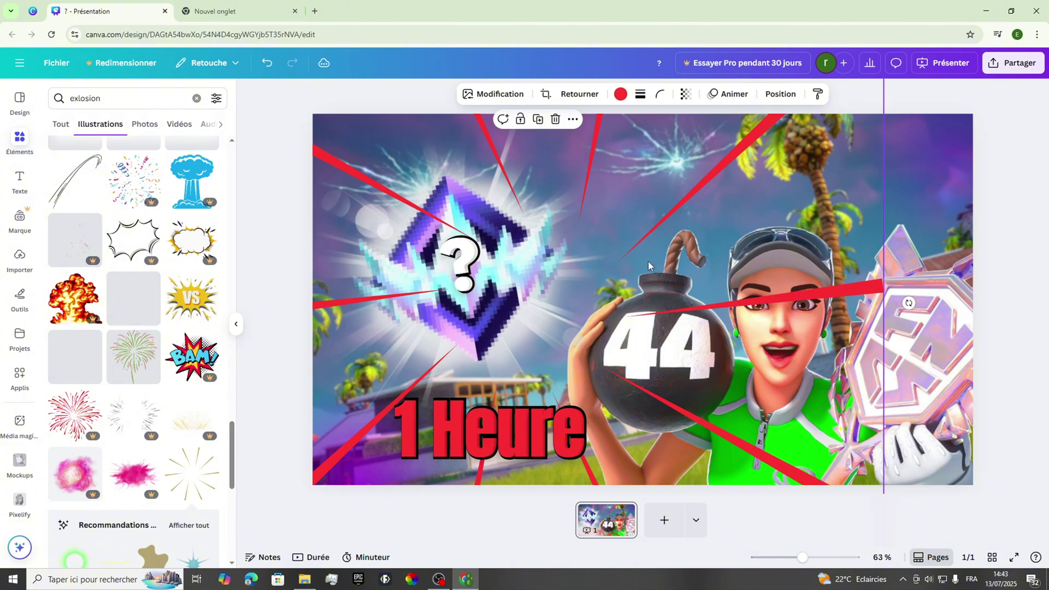
{"action": "left_click_drag", "start_coordinate": [648, 266], "coordinate": [621, 286]}
{"action": "right_click", "coordinate": [620, 187]}
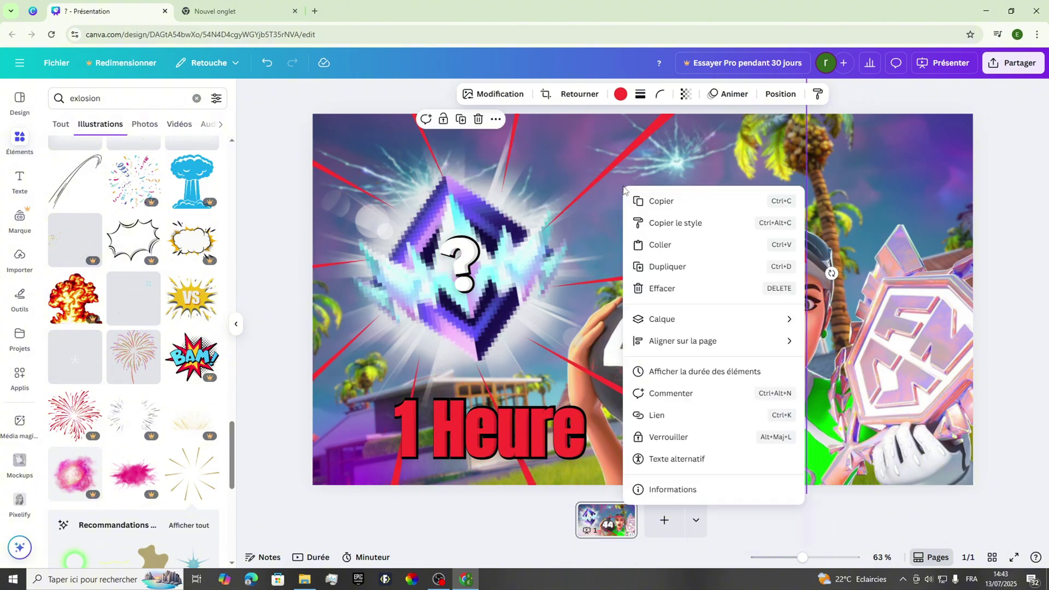